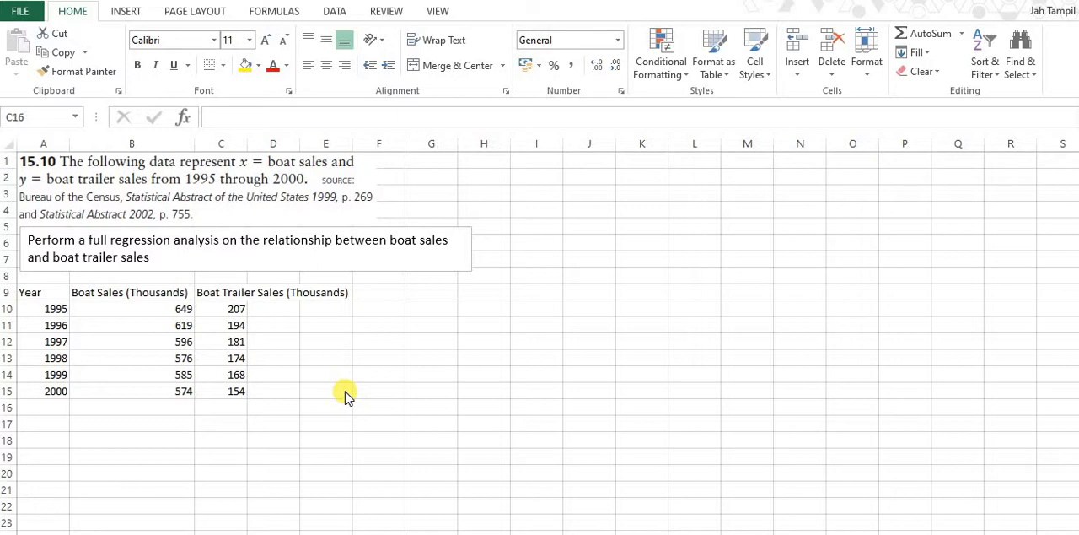
Insert a markers-only scatter chart of the boat sales and boat trailer sales in B9:C15 and move it beside the problem text
click(341, 380)
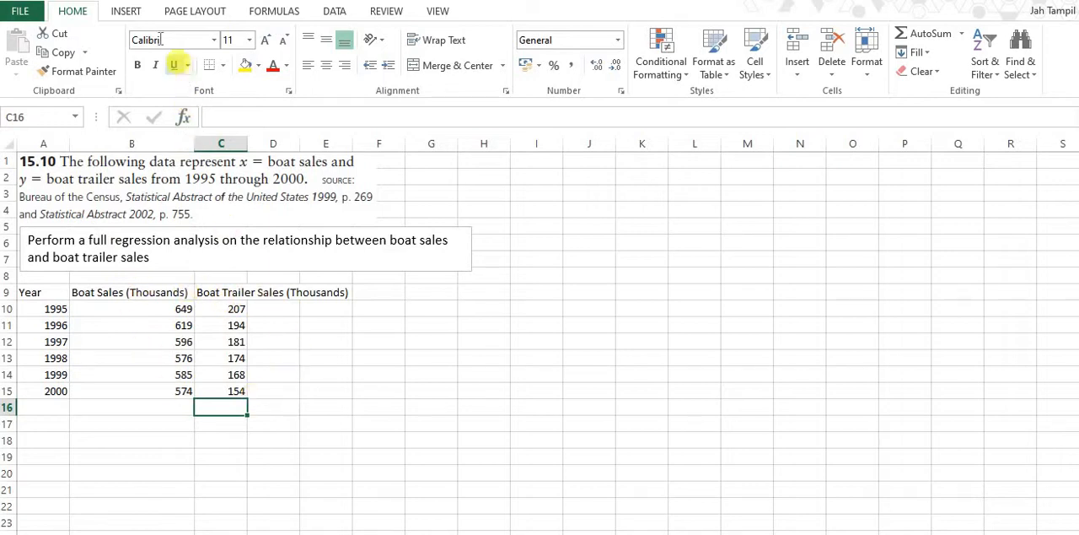
click(127, 11)
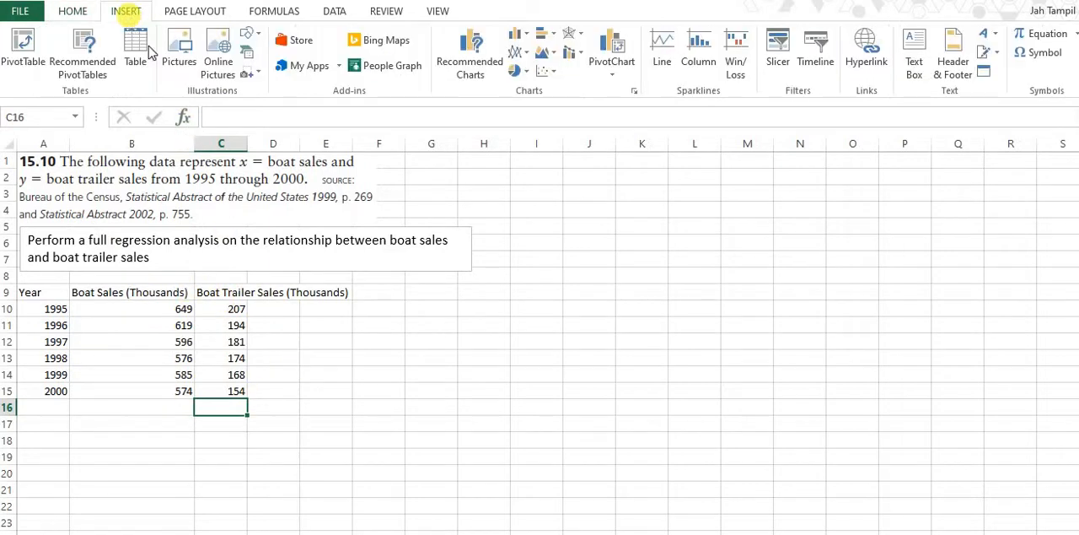
click(543, 73)
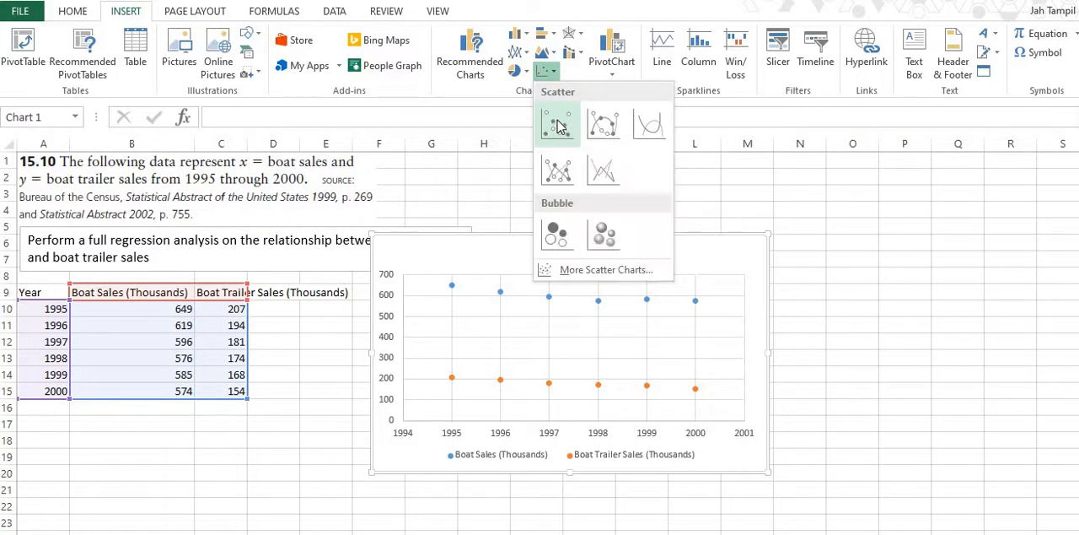
click(135, 292)
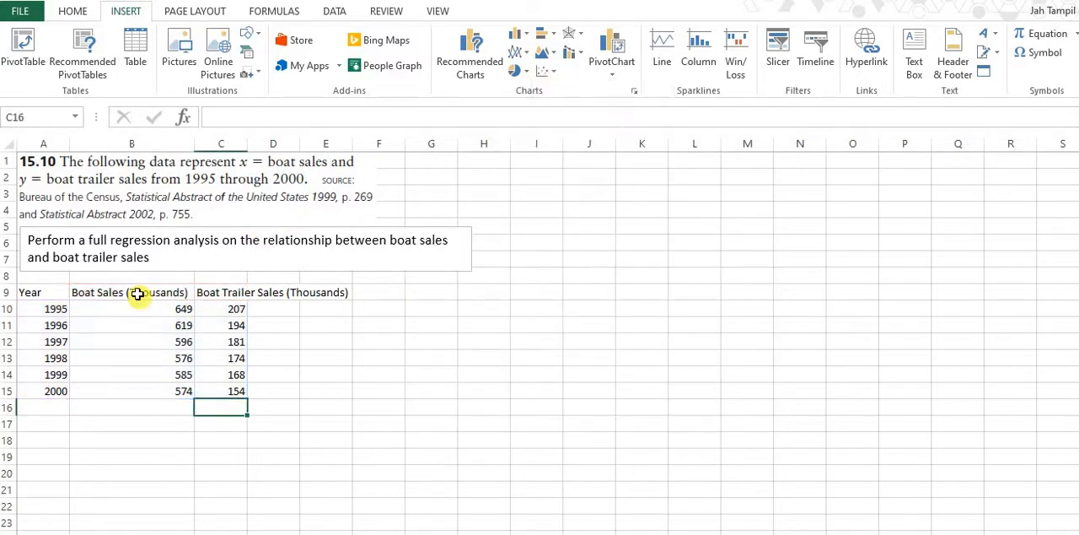
click(135, 292)
drag(174, 324, 228, 388)
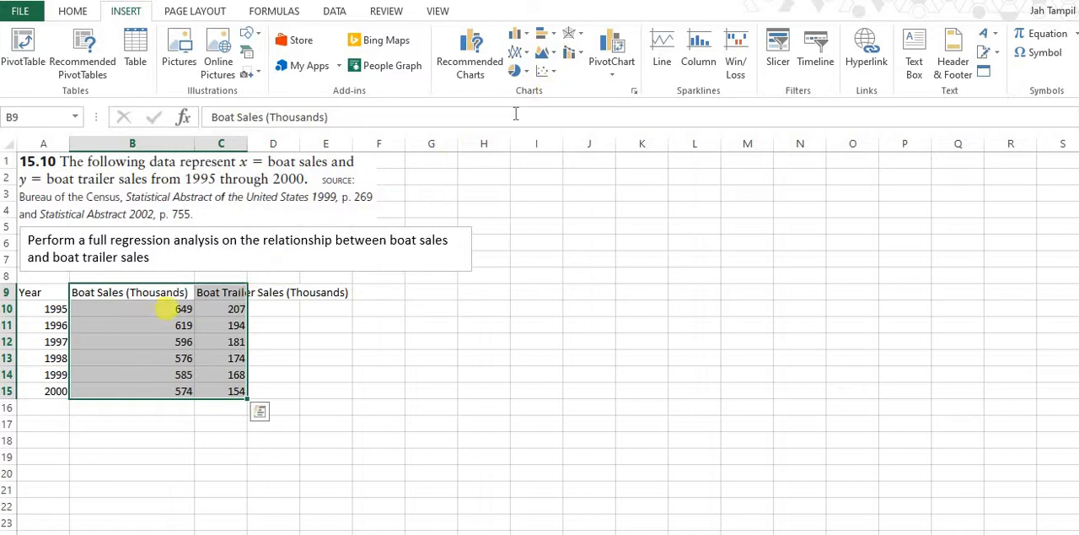
click(543, 73)
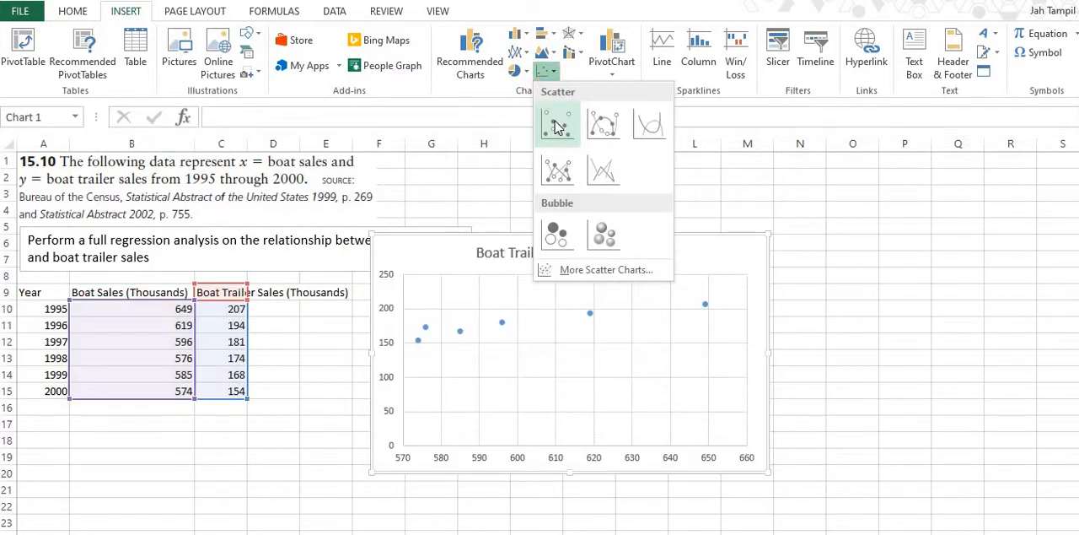
click(556, 126)
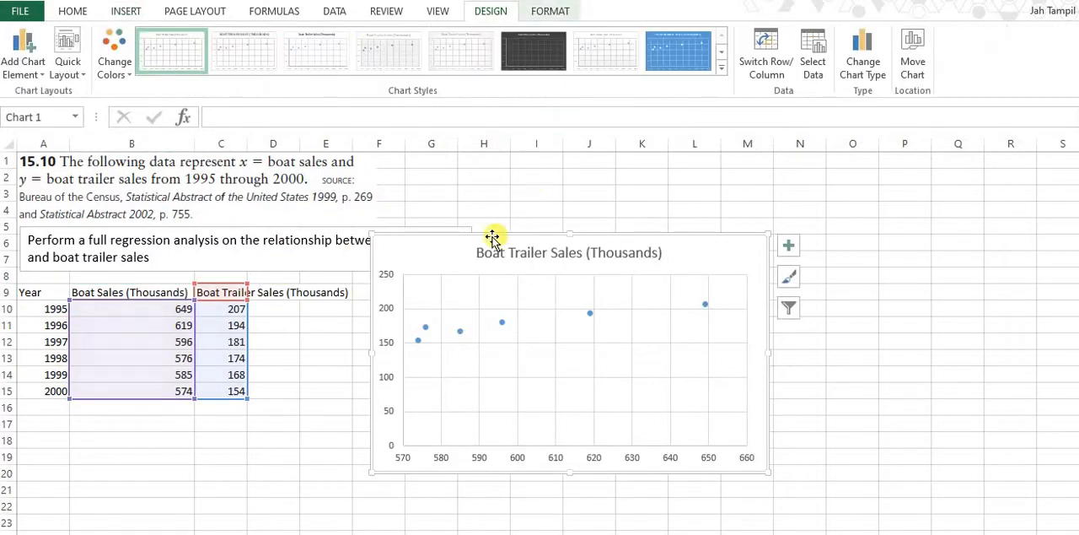
drag(492, 236, 603, 160)
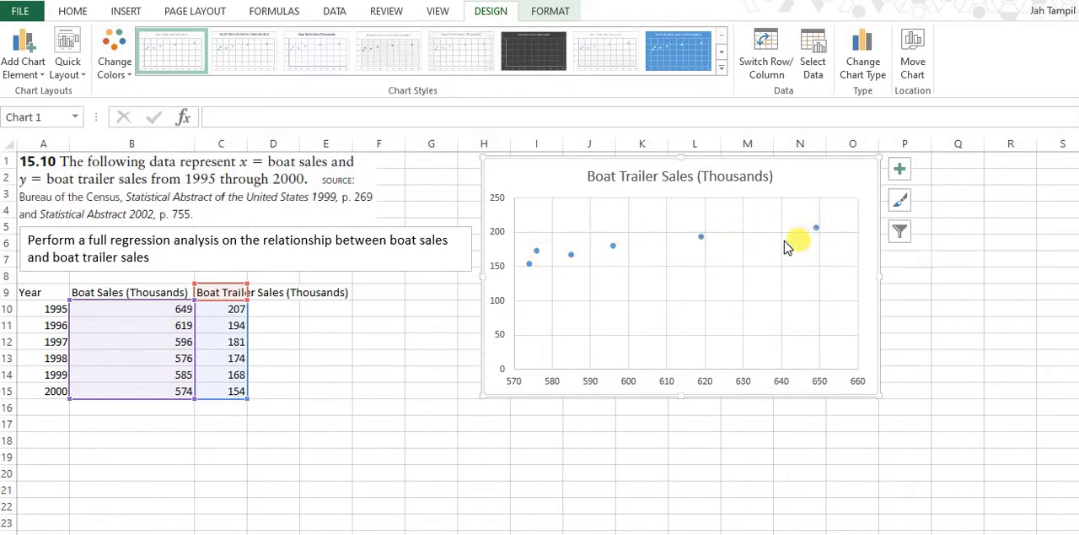
Add a linear trendline to the scatter chart and format it as a black dashed line
click(901, 175)
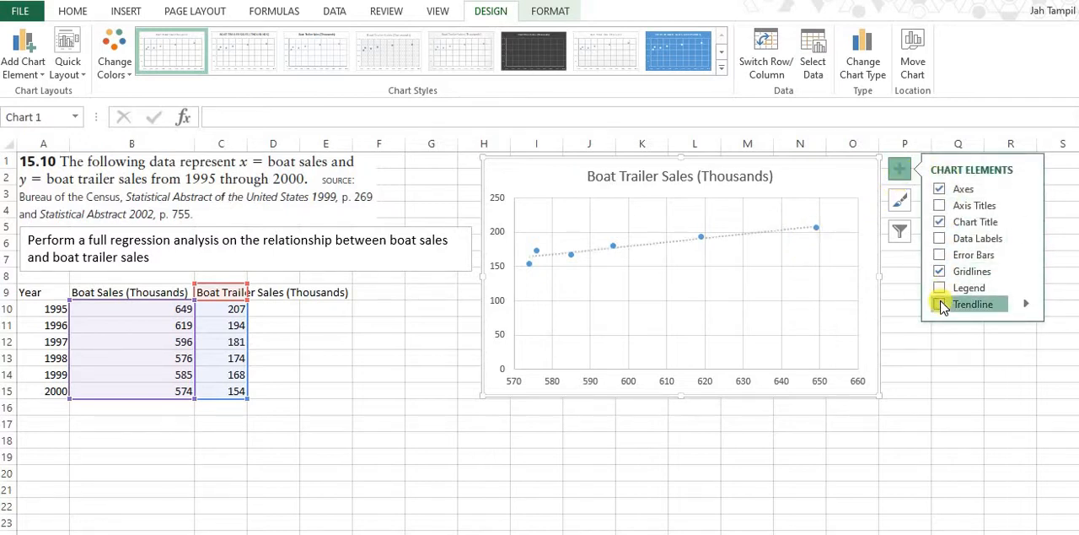
click(976, 309)
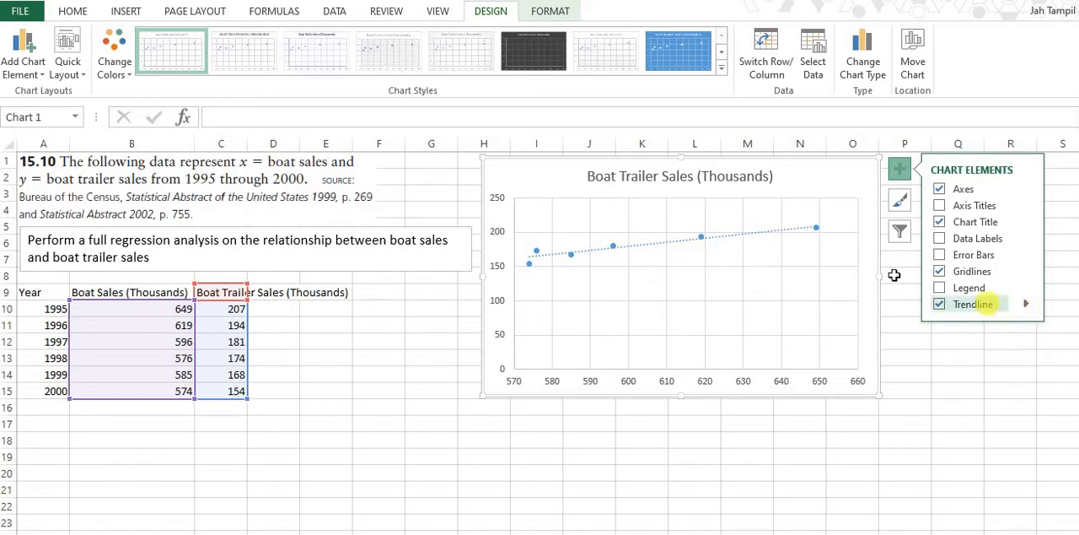
right_click(782, 227)
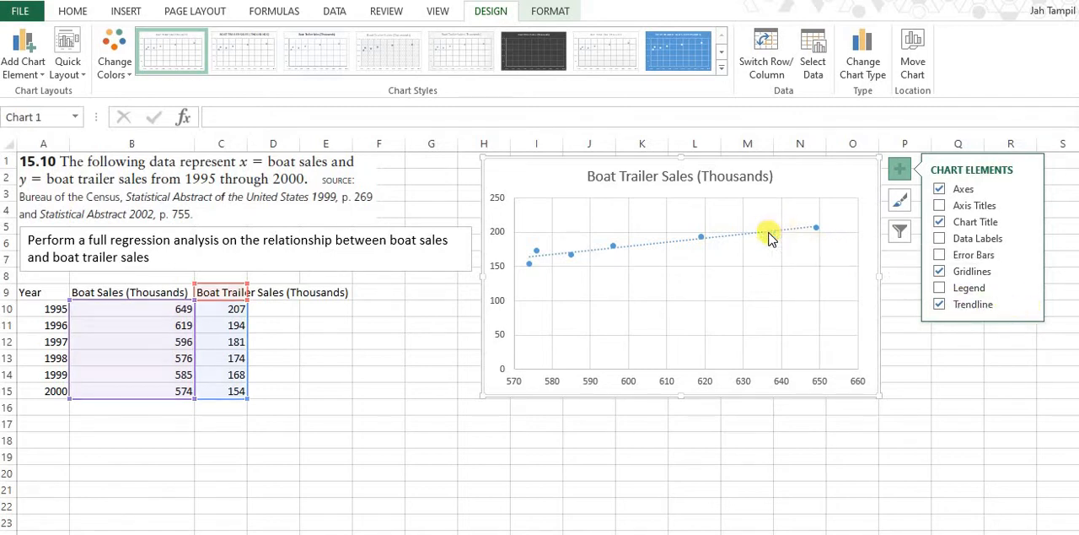
click(814, 348)
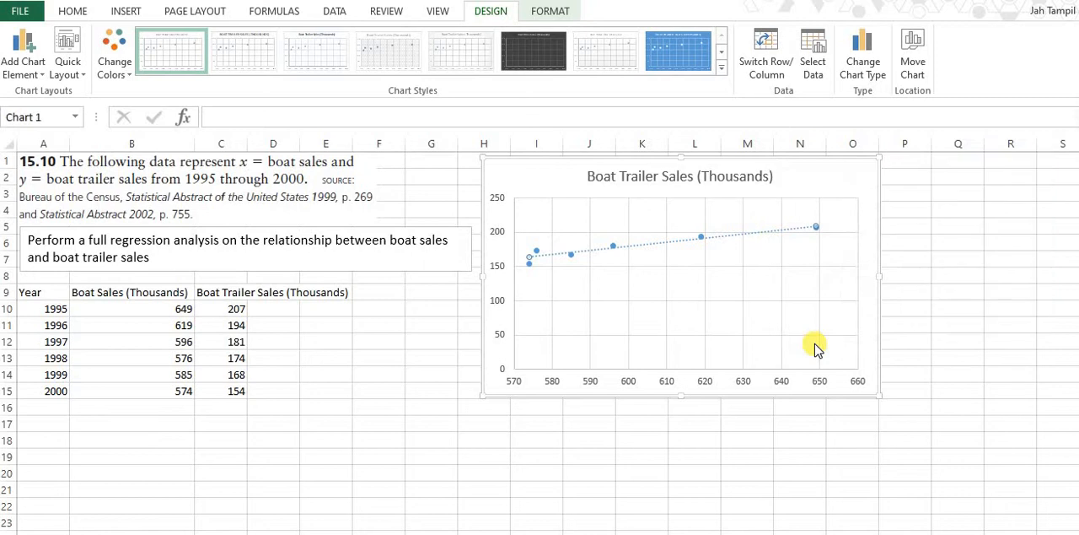
scroll(977, 337, down, 3)
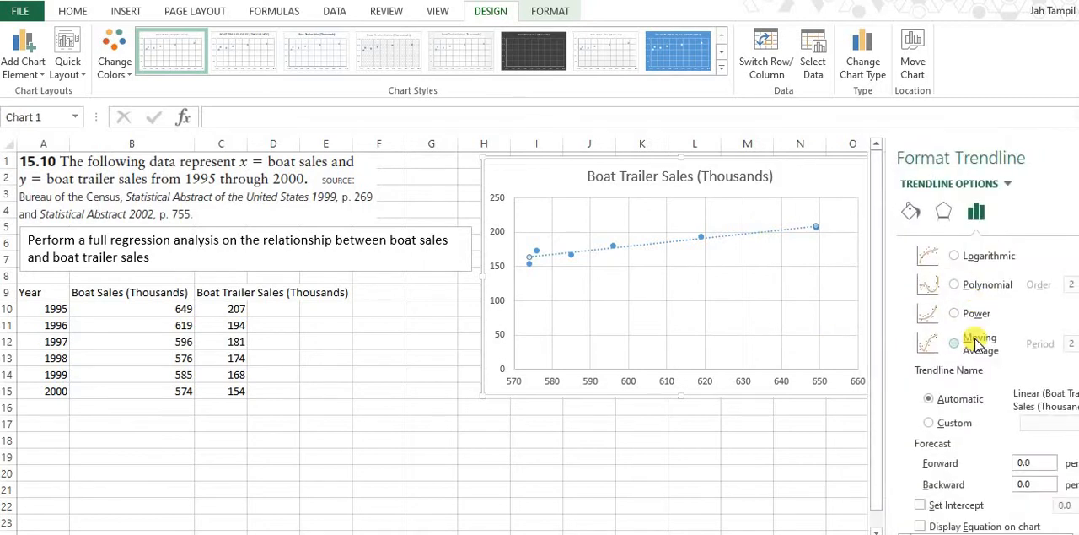
click(911, 211)
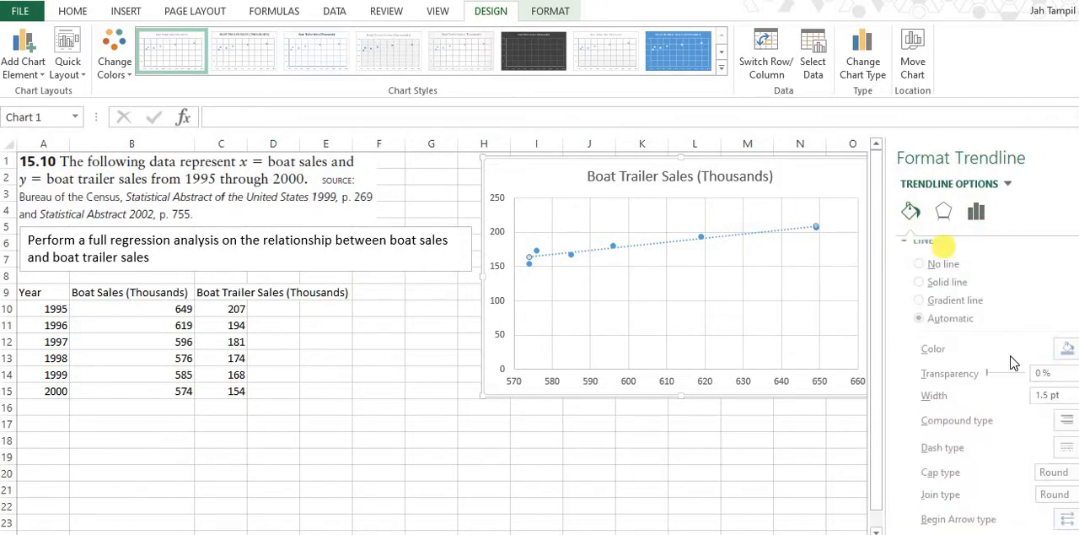
click(1066, 447)
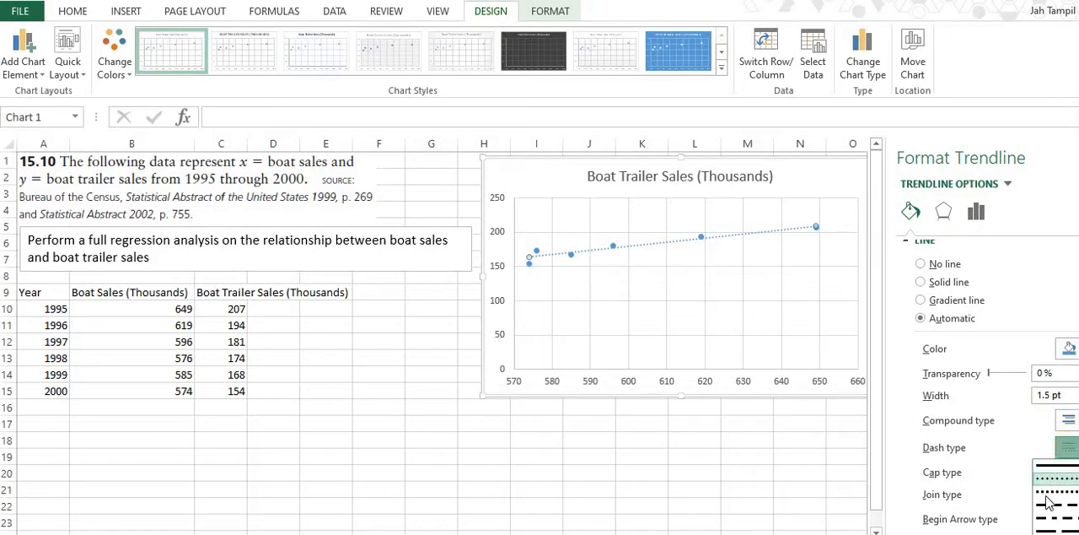
click(1043, 506)
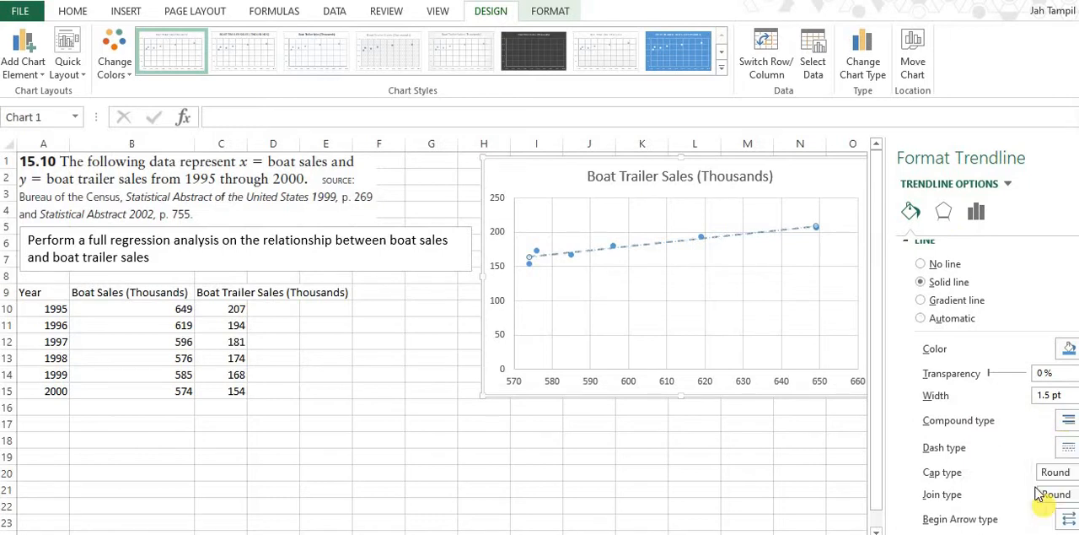
click(1067, 348)
click(996, 387)
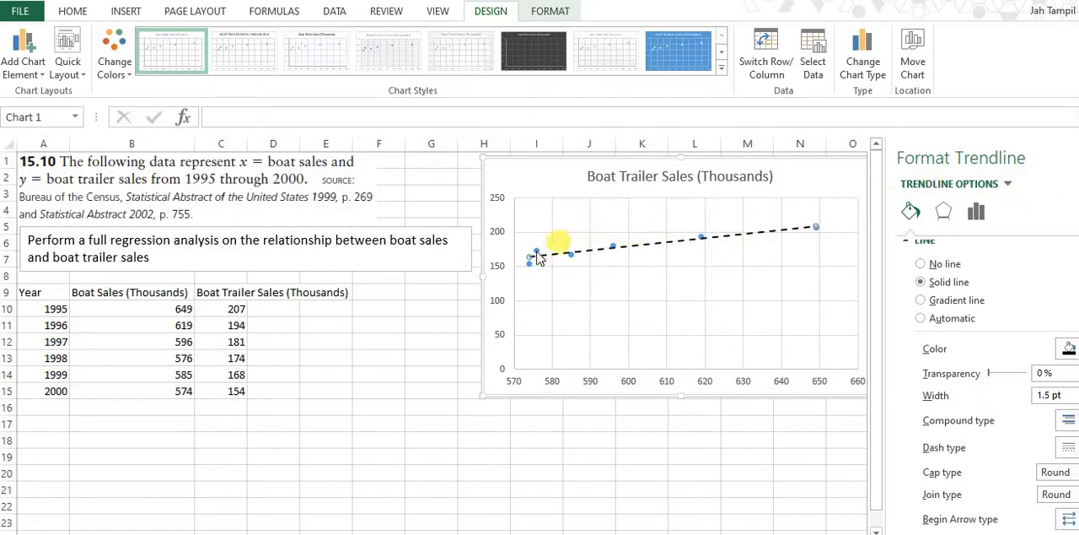
Display the trendline equation and R-squared value on the chart and move their label just below the trendline
click(976, 212)
scroll(965, 364, down, 3)
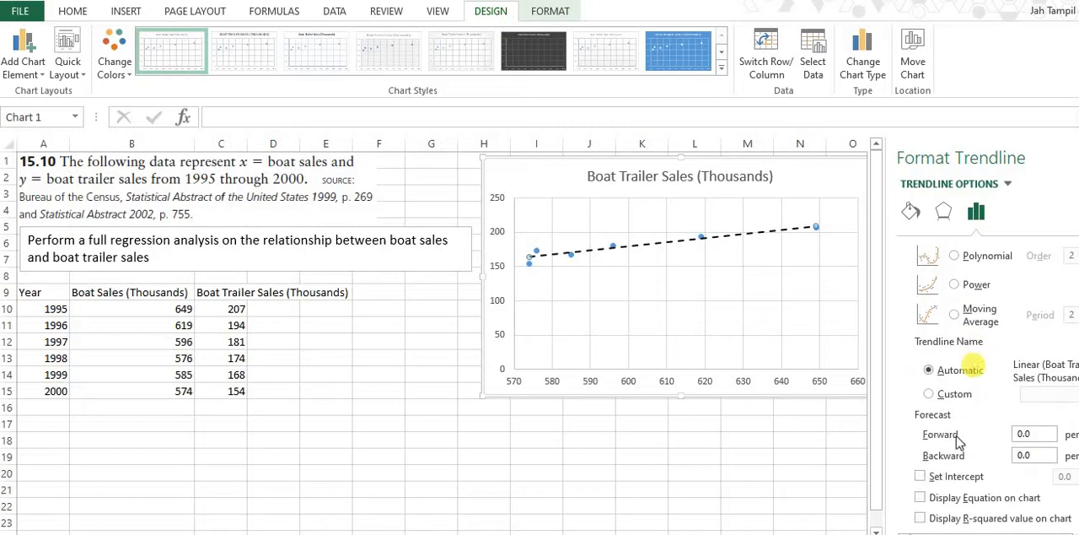
click(920, 517)
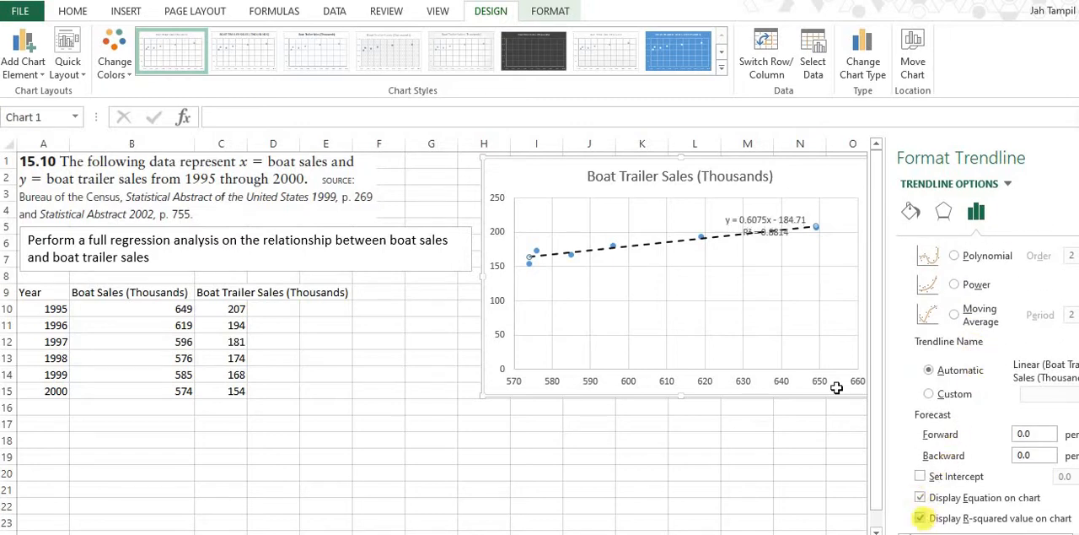
click(751, 215)
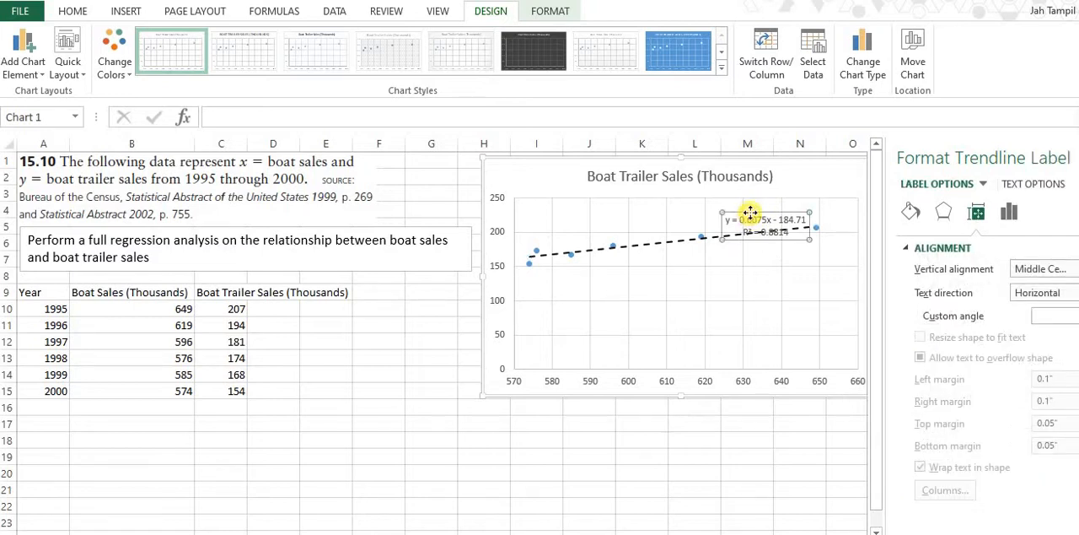
drag(750, 213, 695, 261)
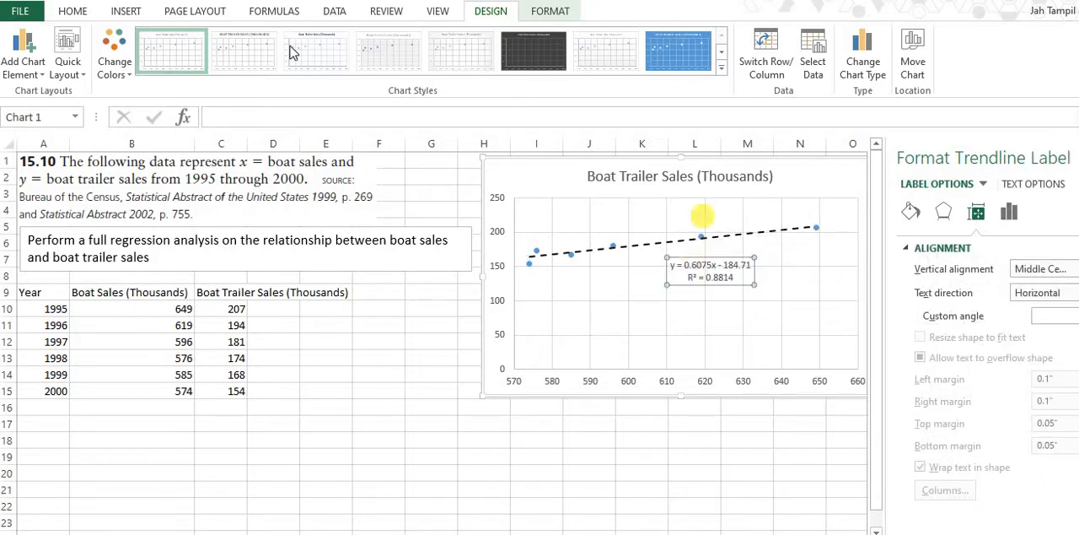
Enlarge the trendline equation label's text to size 14 and nudge it clear of the trendline
click(70, 12)
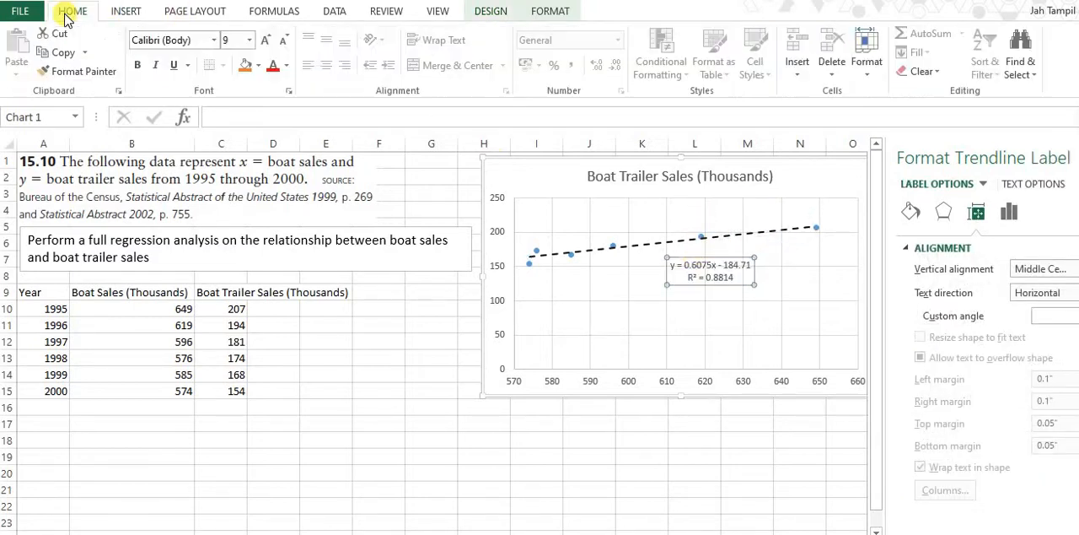
click(265, 41)
click(265, 40)
click(265, 41)
click(265, 40)
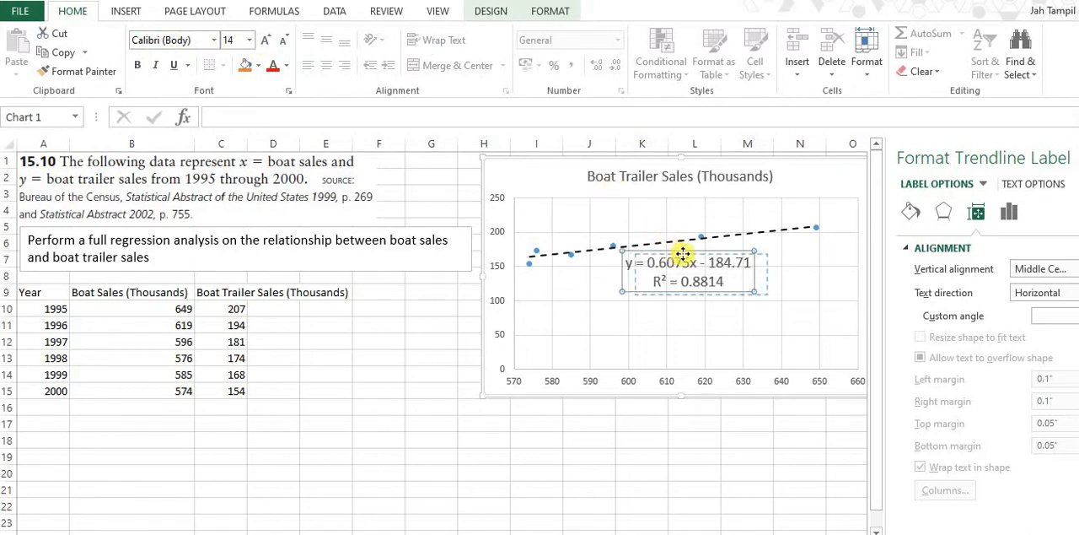
drag(678, 251, 692, 253)
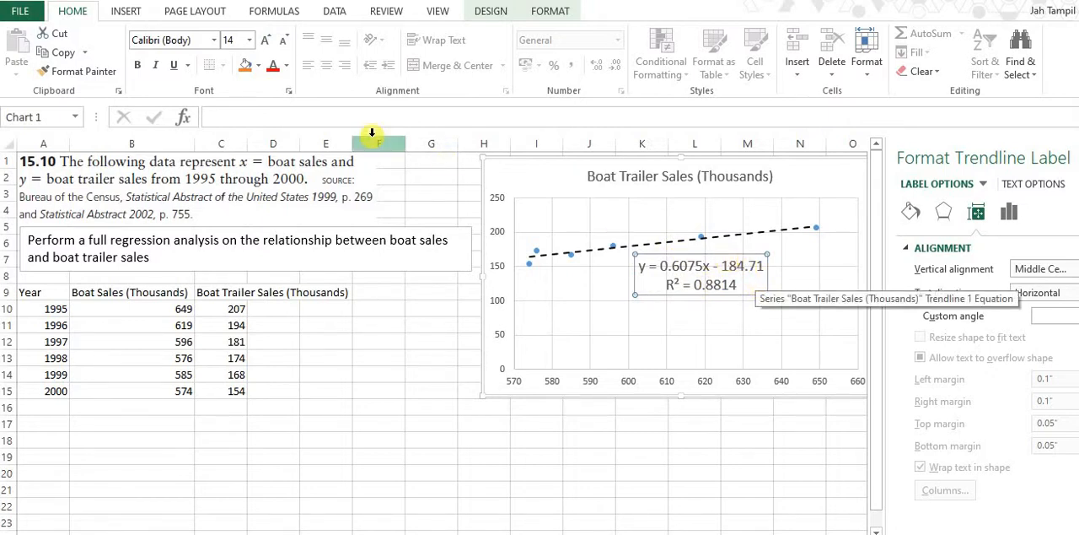
Handwrite the regression equation "Trailer = 0.6075(Boat) − 184.71" across the upper part of the chart, with a hat over Trailer
key(ctrl+shift+d)
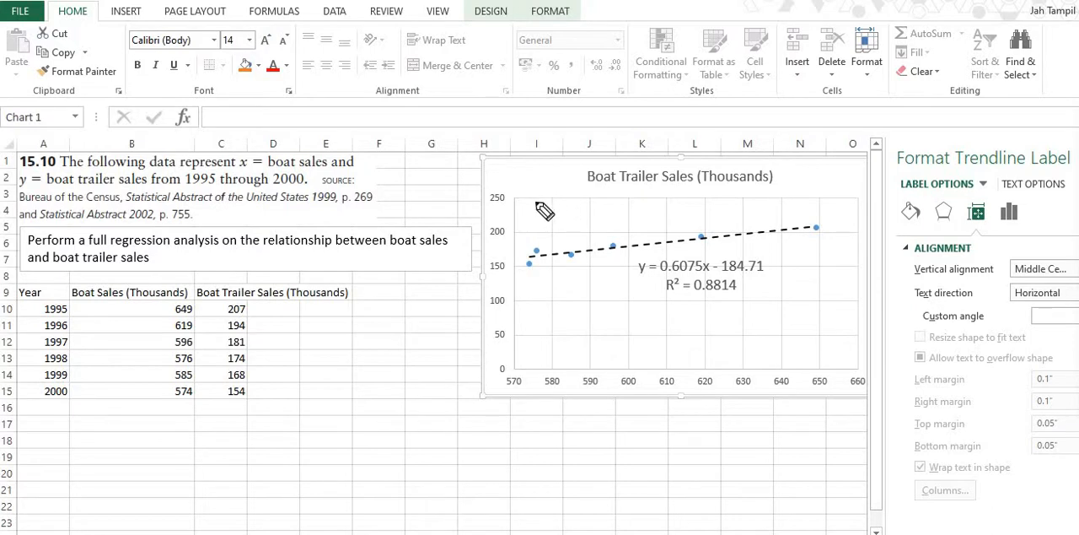
mouse_move(542, 204)
mouse_down()
mouse_move(559, 226)
mouse_move(597, 209)
mouse_move(587, 190)
mouse_move(612, 211)
mouse_up()
mouse_move(602, 217)
mouse_down()
mouse_move(652, 211)
mouse_move(705, 224)
mouse_move(719, 211)
mouse_move(801, 199)
mouse_move(793, 222)
mouse_move(816, 200)
mouse_move(828, 221)
mouse_move(850, 192)
mouse_move(843, 222)
mouse_up()
drag(850, 177, 846, 217)
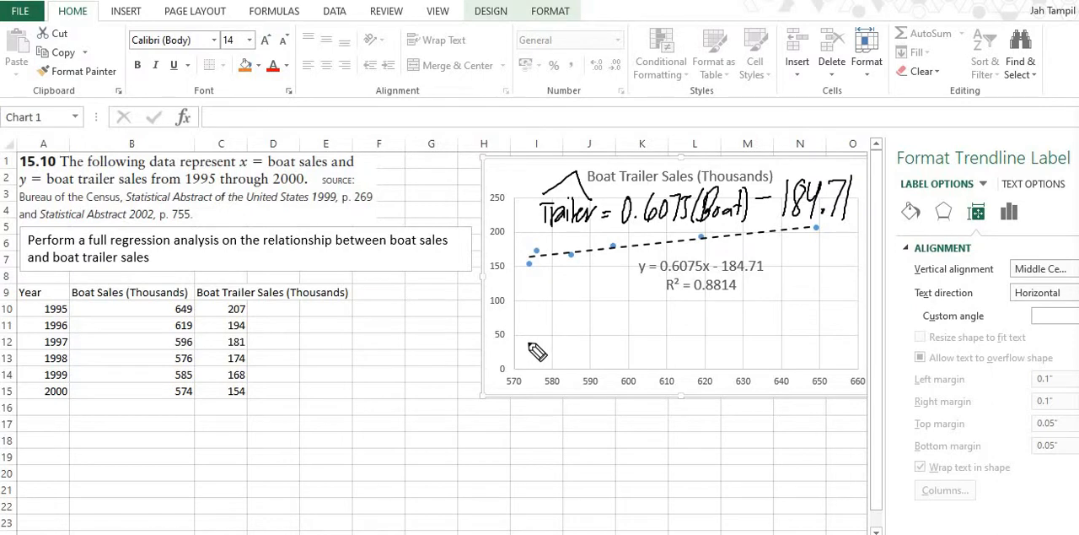
Handwrite the intercept "β0 = −184.71" below the trendline and draw a bracket under its value
drag(528, 342, 556, 328)
mouse_move(567, 318)
mouse_down()
mouse_move(624, 325)
mouse_move(639, 305)
mouse_move(657, 327)
mouse_up()
click(646, 318)
drag(672, 299, 672, 327)
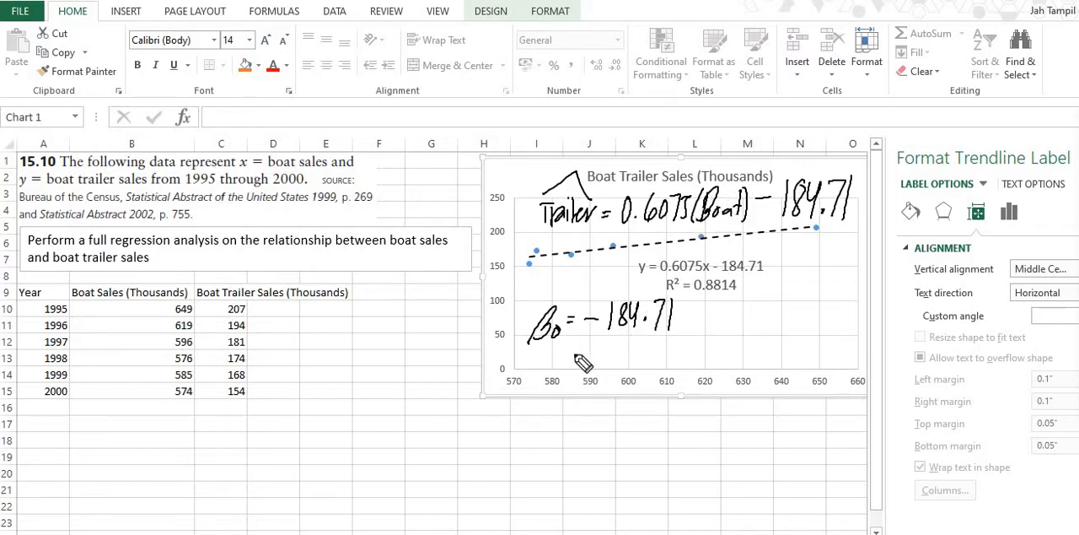
drag(532, 372, 565, 356)
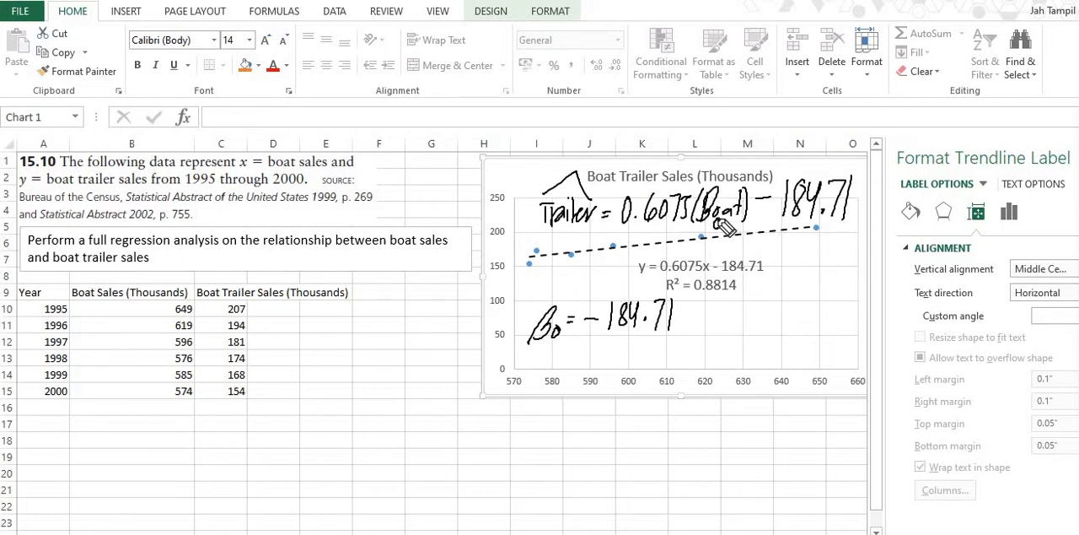
mouse_move(585, 328)
mouse_down()
mouse_move(675, 342)
mouse_move(682, 321)
mouse_up()
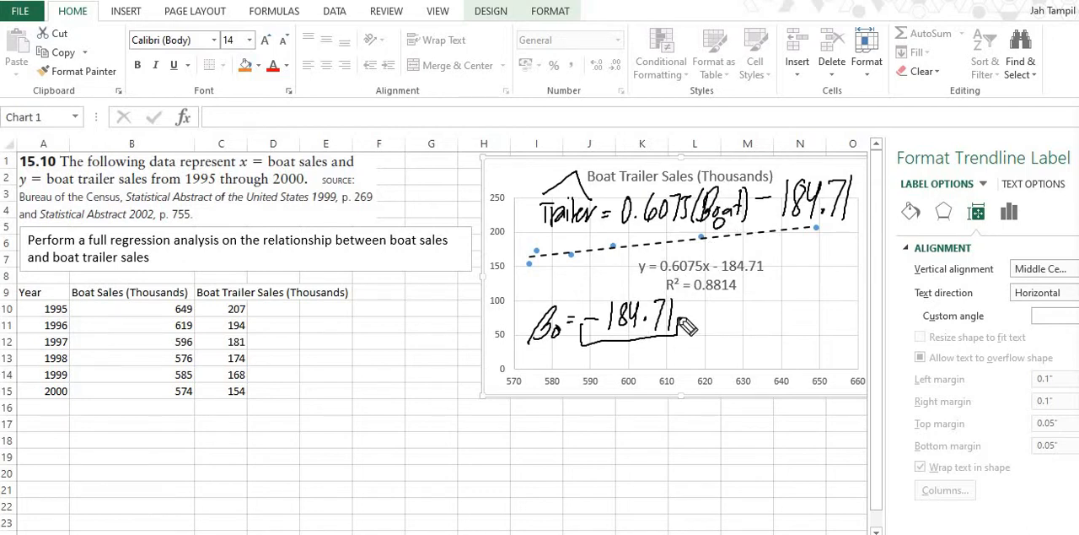
mouse_move(580, 326)
mouse_down()
mouse_move(581, 346)
mouse_move(684, 329)
mouse_move(589, 343)
mouse_up()
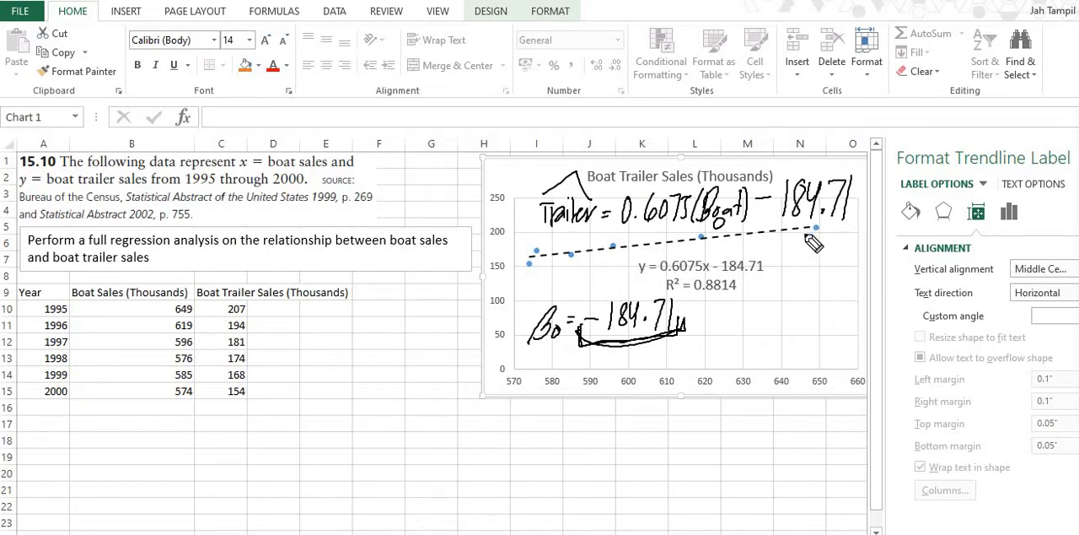
Start a Correlation analysis from the data analysis tools with B9:C15 as the input range
click(337, 12)
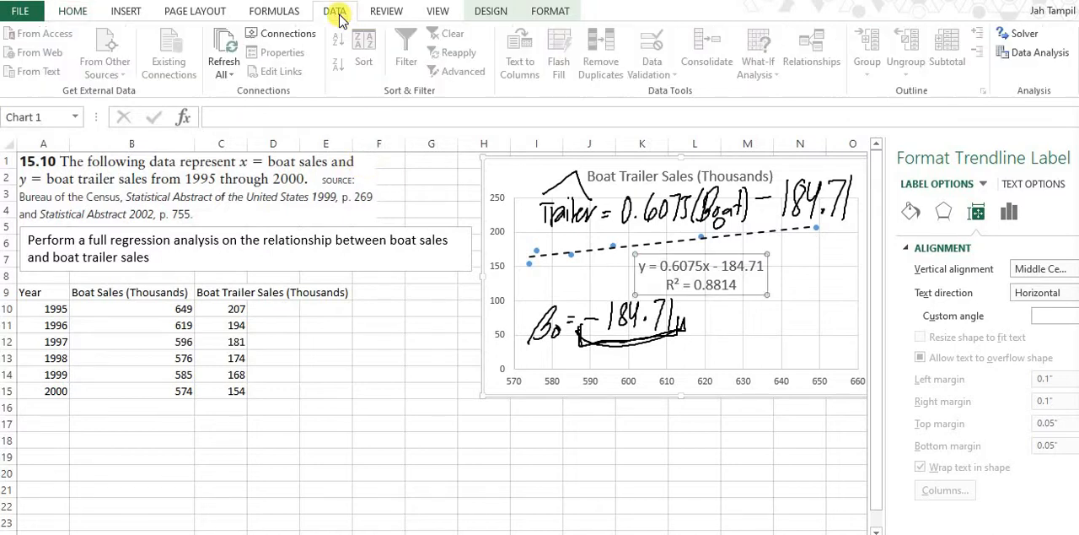
click(1029, 52)
scroll(752, 219, up, 2)
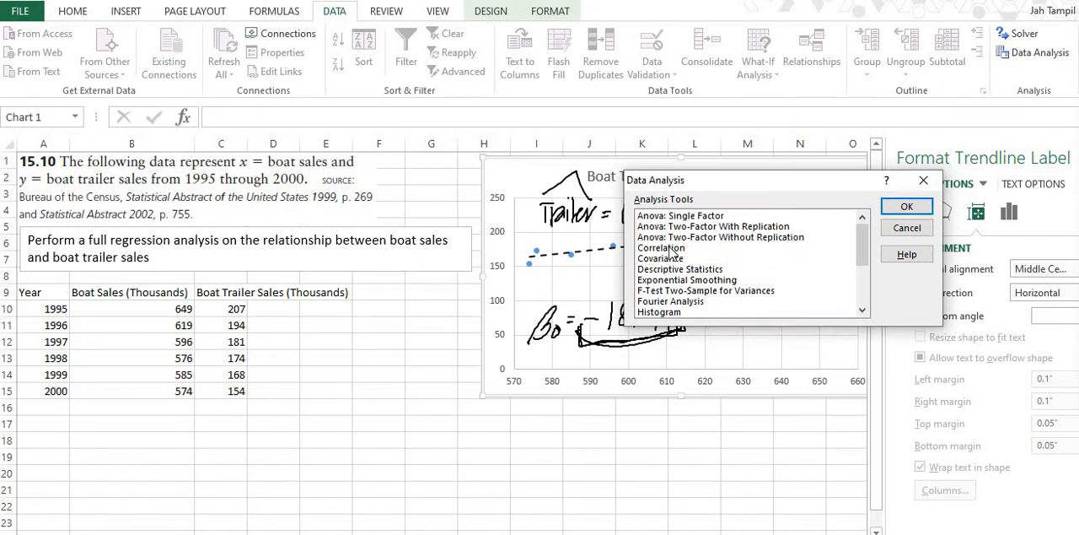
click(674, 248)
click(899, 207)
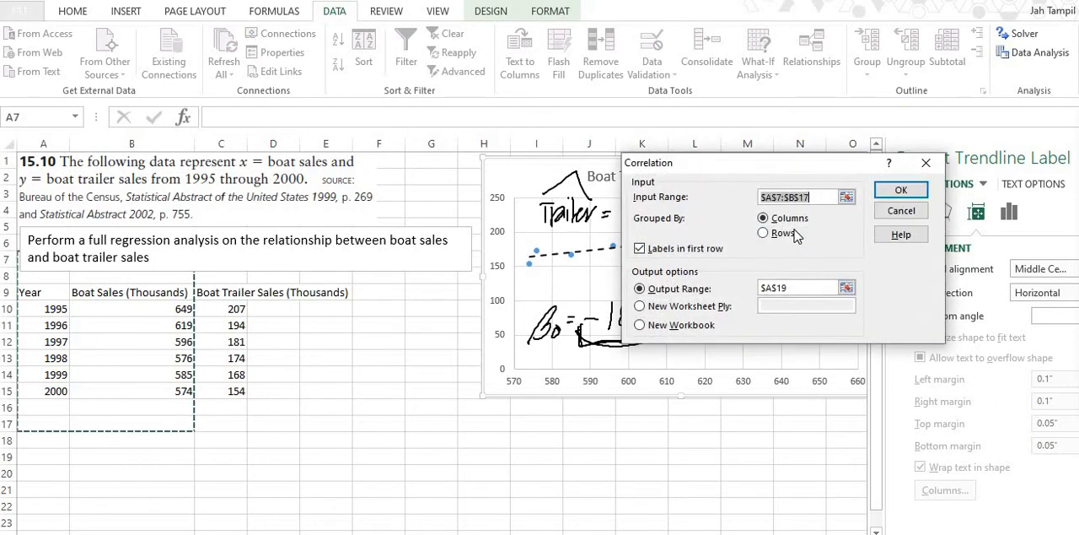
click(846, 196)
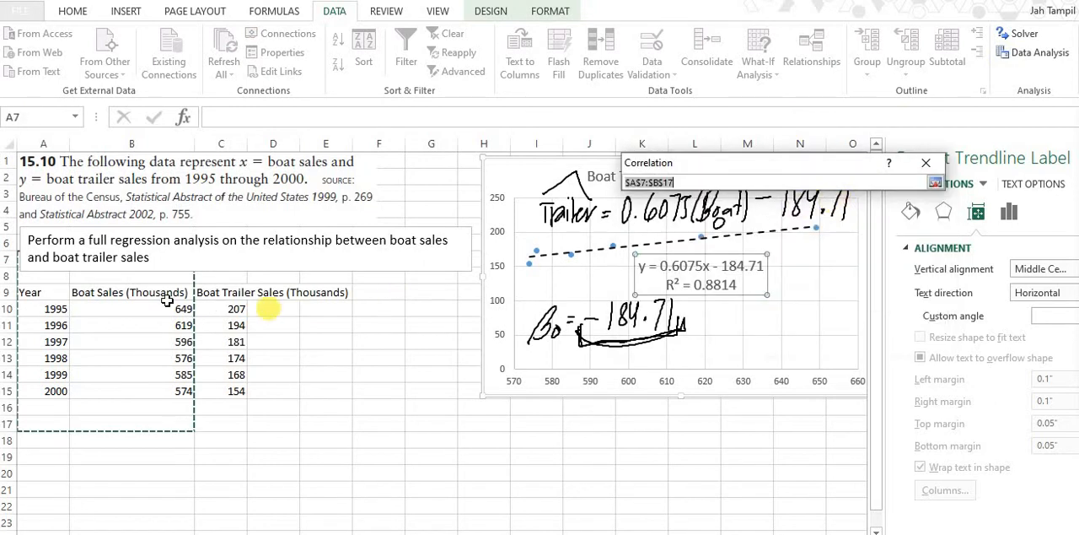
drag(154, 295, 226, 392)
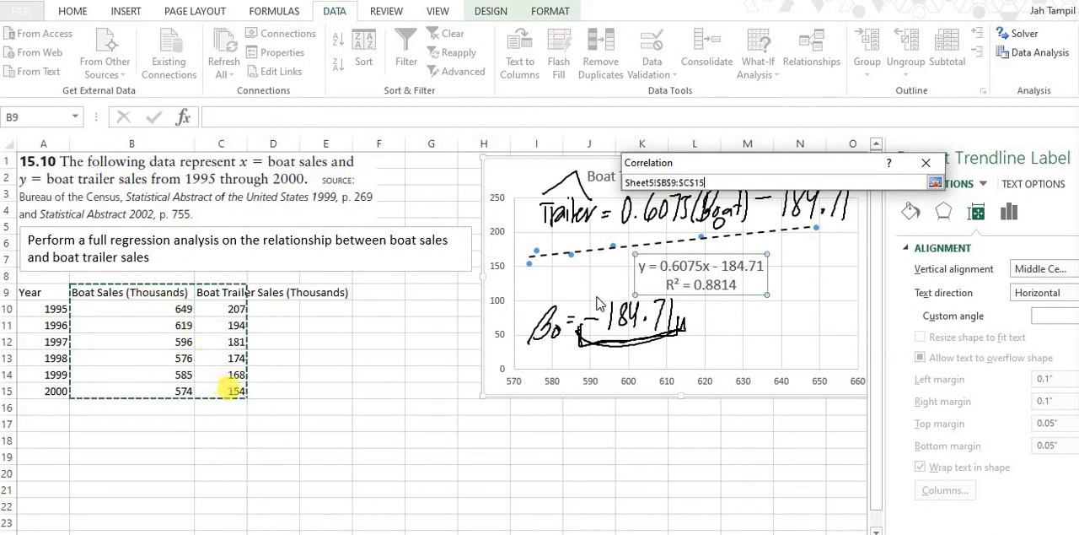
click(934, 183)
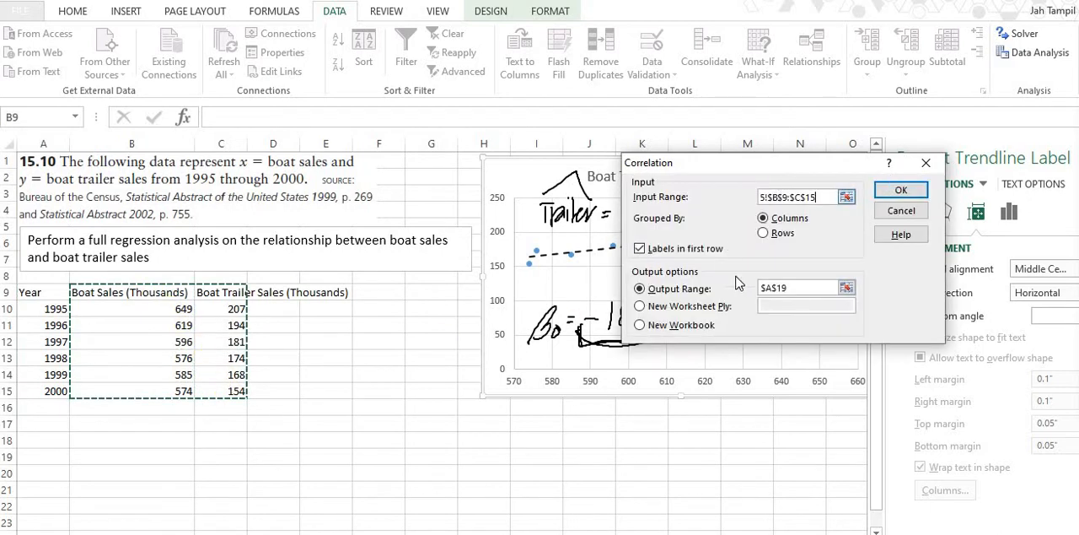
Set the correlation's output range to A17 and generate the correlation table
click(847, 288)
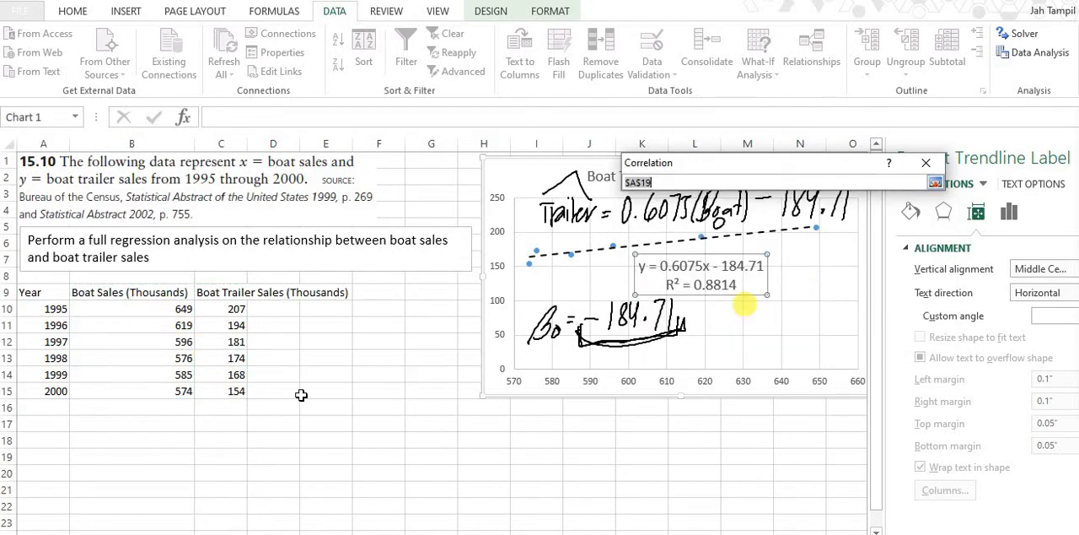
click(53, 421)
click(934, 183)
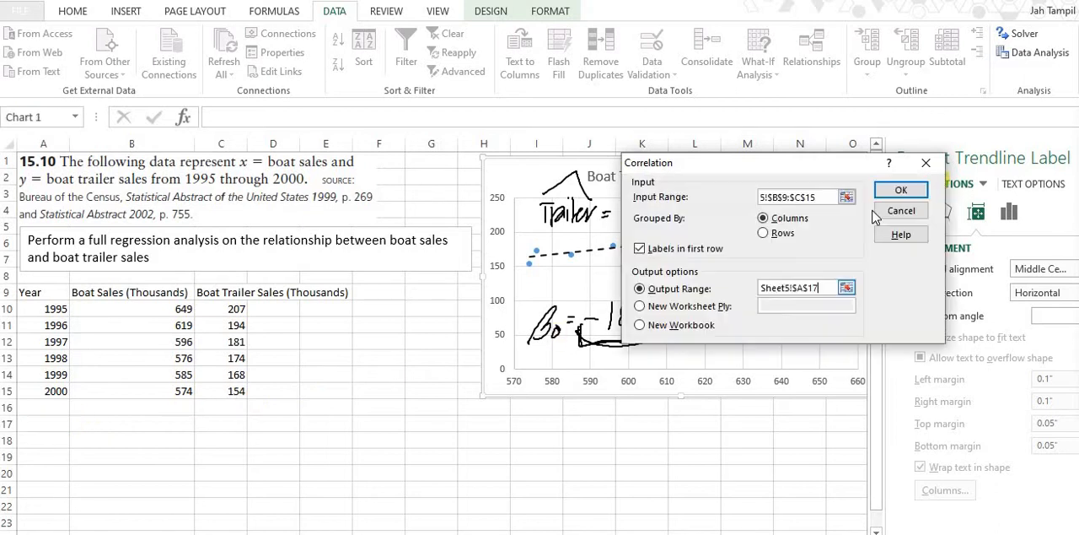
click(874, 192)
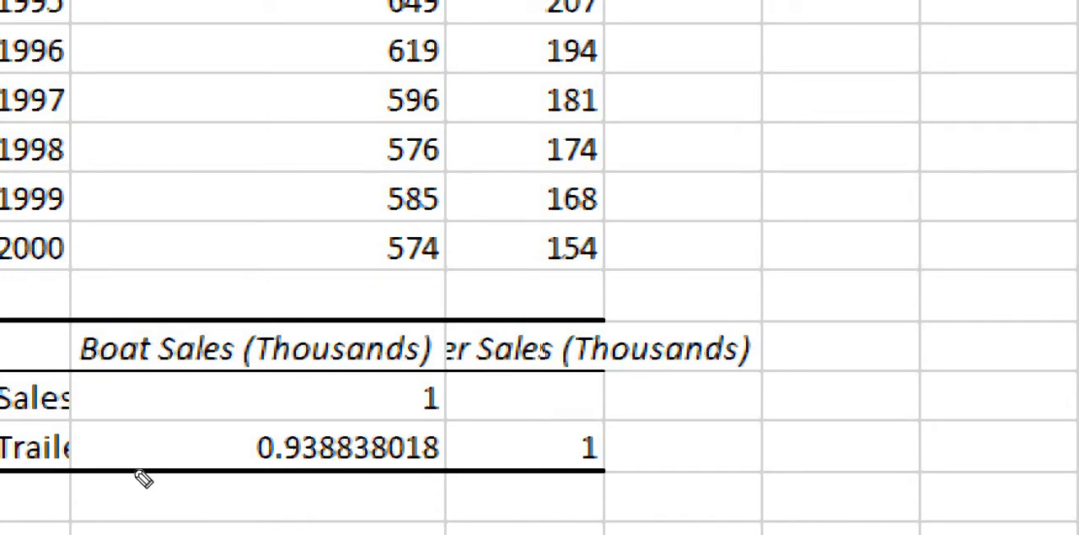
Handwrite "positive very high/strong" just below the correlation coefficient in the table
drag(194, 485, 194, 528)
mouse_move(191, 491)
mouse_down()
mouse_move(206, 497)
mouse_move(197, 509)
mouse_up()
mouse_move(216, 484)
mouse_down()
mouse_move(224, 515)
mouse_move(245, 516)
mouse_up()
click(245, 477)
drag(256, 466, 260, 524)
mouse_move(255, 498)
mouse_down()
mouse_move(273, 511)
mouse_move(300, 486)
mouse_move(355, 529)
mouse_move(379, 489)
mouse_move(398, 511)
mouse_up()
click(274, 480)
mouse_move(400, 499)
mouse_down()
mouse_move(417, 503)
mouse_move(421, 532)
mouse_up()
mouse_move(454, 466)
mouse_down()
mouse_move(455, 524)
mouse_move(469, 523)
mouse_up()
mouse_move(473, 493)
mouse_down()
mouse_move(474, 523)
mouse_move(494, 509)
mouse_move(482, 532)
mouse_up()
click(469, 476)
drag(516, 455, 514, 514)
drag(516, 494, 527, 516)
drag(577, 474, 556, 511)
drag(585, 440, 579, 516)
drag(568, 479, 588, 474)
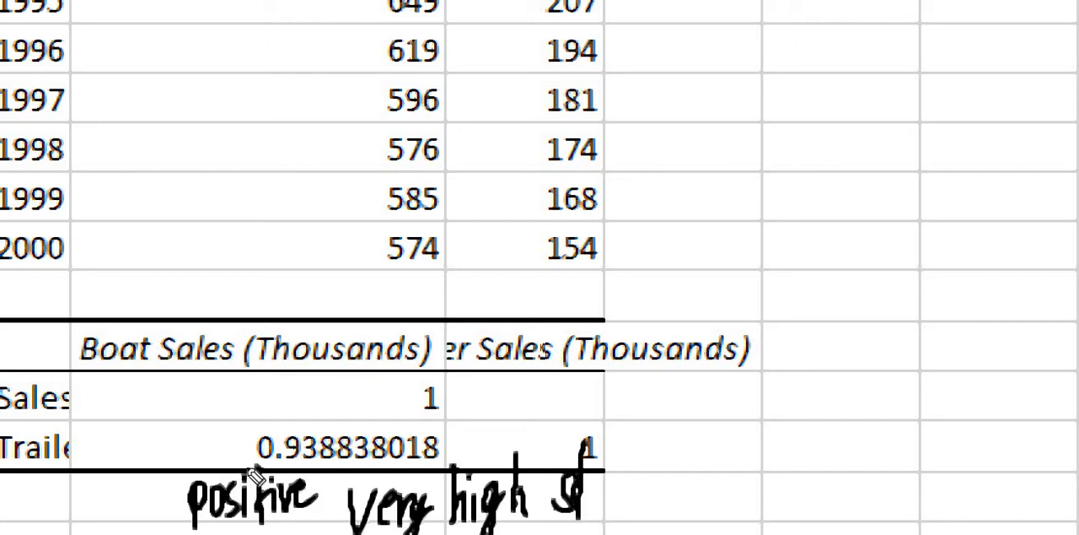
drag(585, 511, 605, 474)
drag(554, 441, 530, 532)
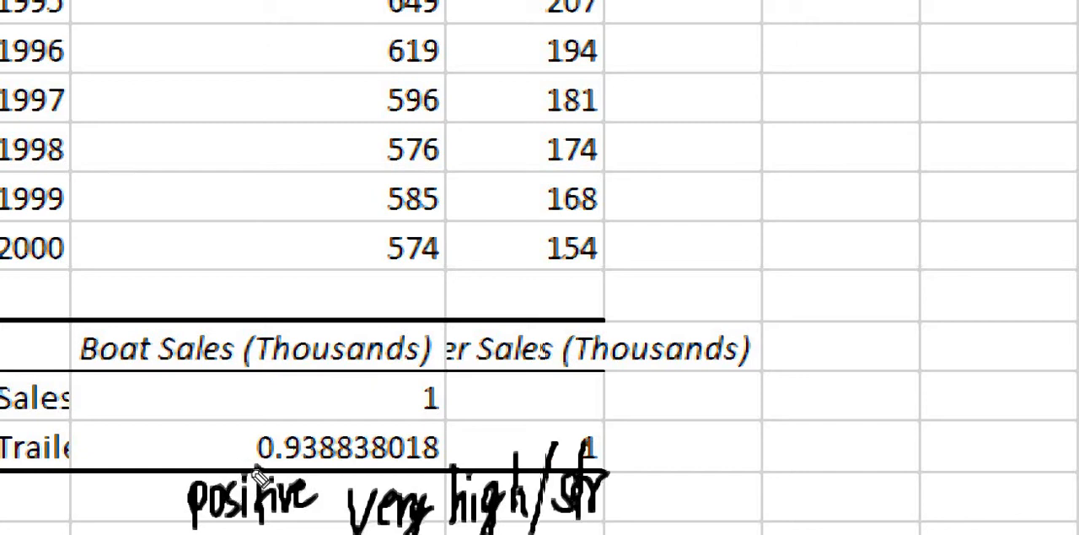
drag(612, 480, 641, 511)
mouse_move(668, 477)
mouse_down()
mouse_move(662, 531)
mouse_move(693, 485)
mouse_up()
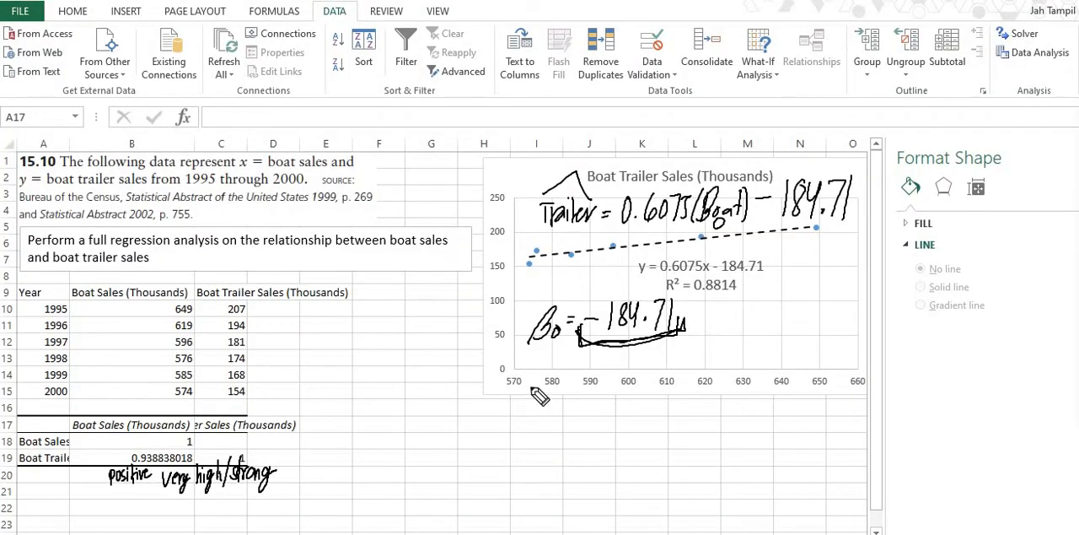
Handwrite "r² = 0.8814" beside the correlation table and underline the R² value on the chart
mouse_move(256, 455)
mouse_down()
mouse_move(271, 431)
mouse_move(287, 436)
mouse_up()
drag(289, 443, 290, 444)
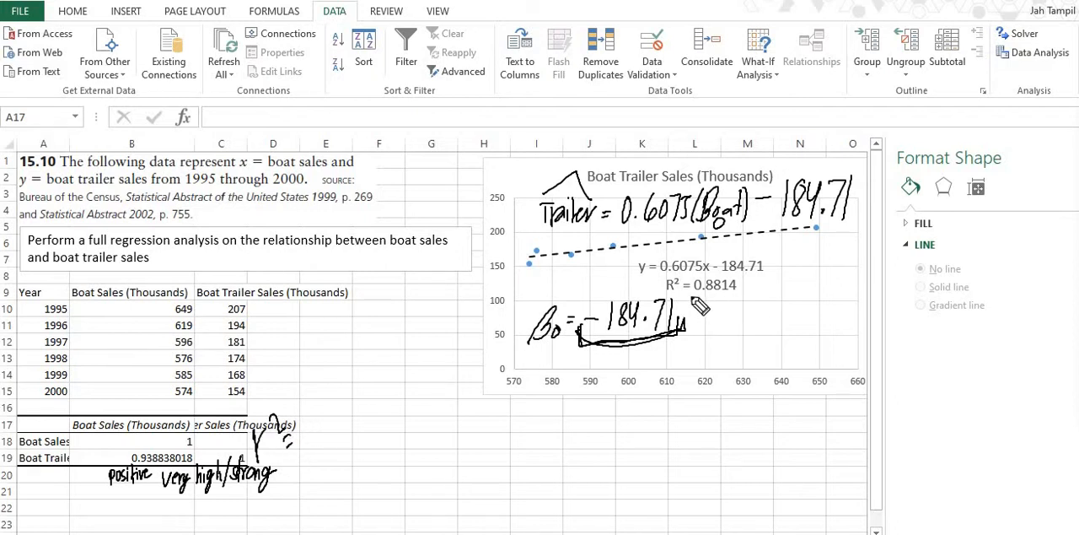
drag(692, 294, 750, 293)
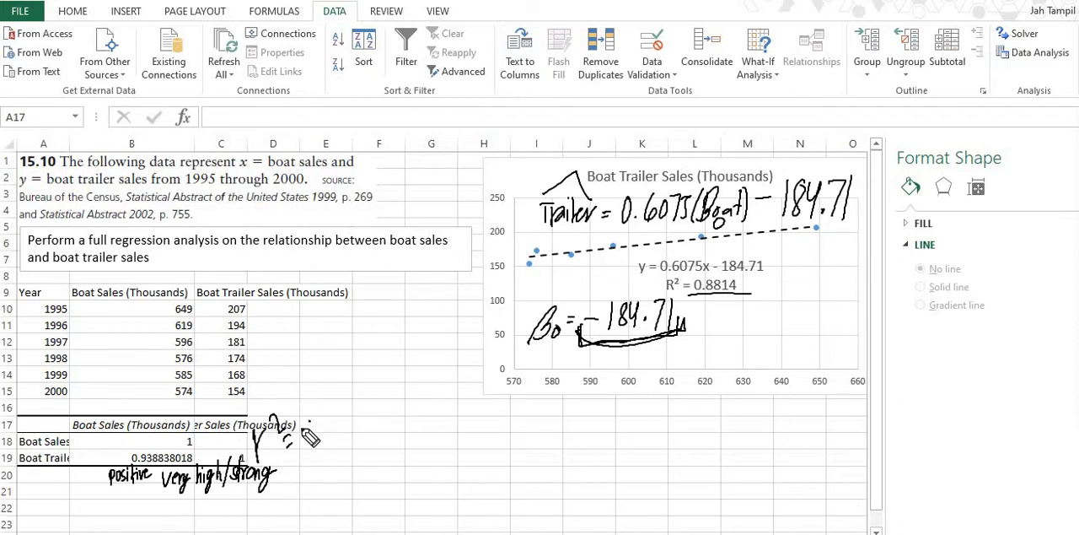
mouse_move(300, 432)
mouse_down()
mouse_move(373, 422)
mouse_move(393, 443)
mouse_up()
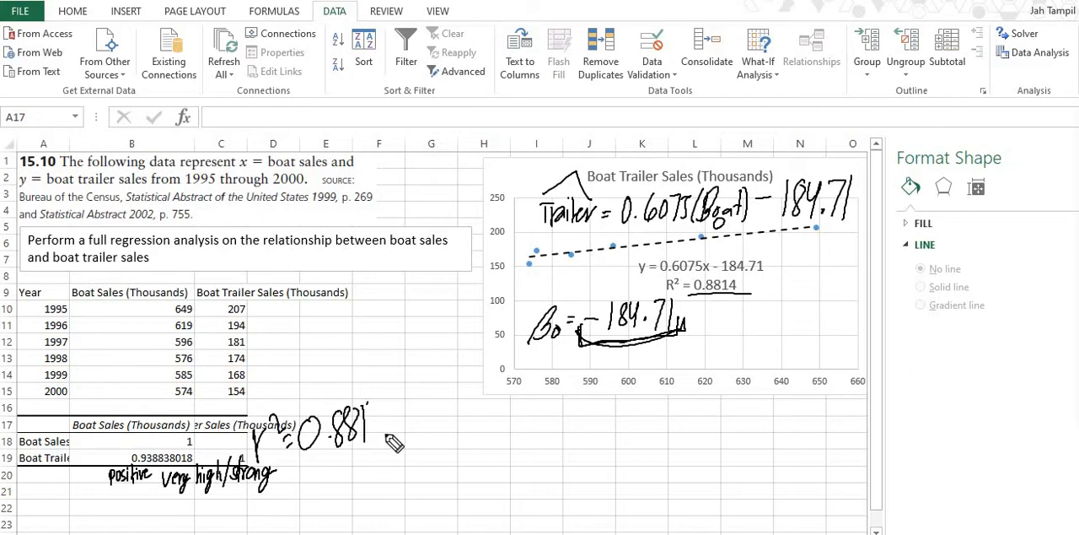
drag(373, 403, 384, 440)
Handwrite the percentage "88.14%" beneath the handwritten r² value
mouse_move(314, 465)
mouse_down()
mouse_move(309, 493)
mouse_move(332, 492)
mouse_up()
click(349, 486)
drag(361, 462, 362, 482)
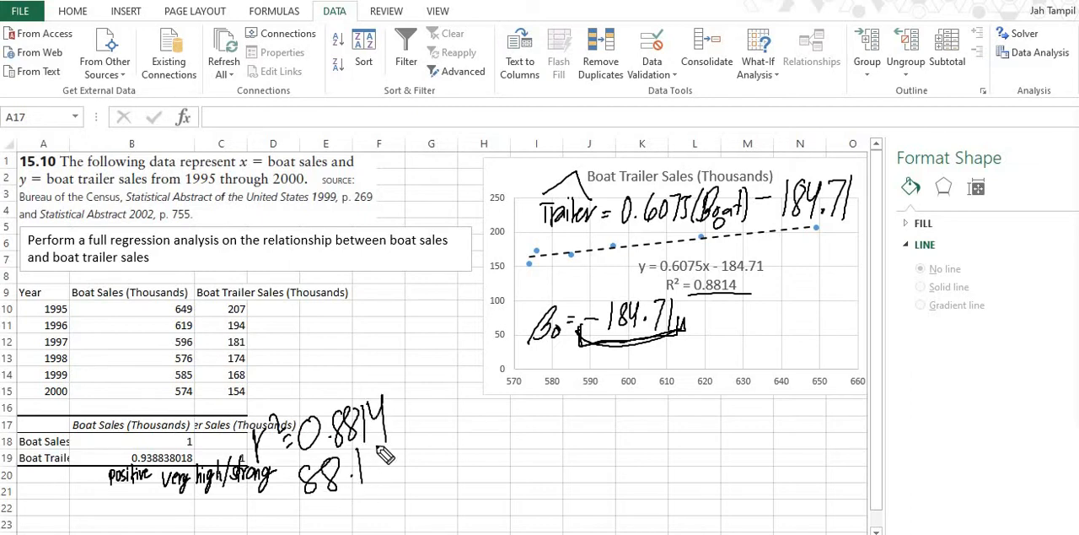
drag(374, 442, 389, 491)
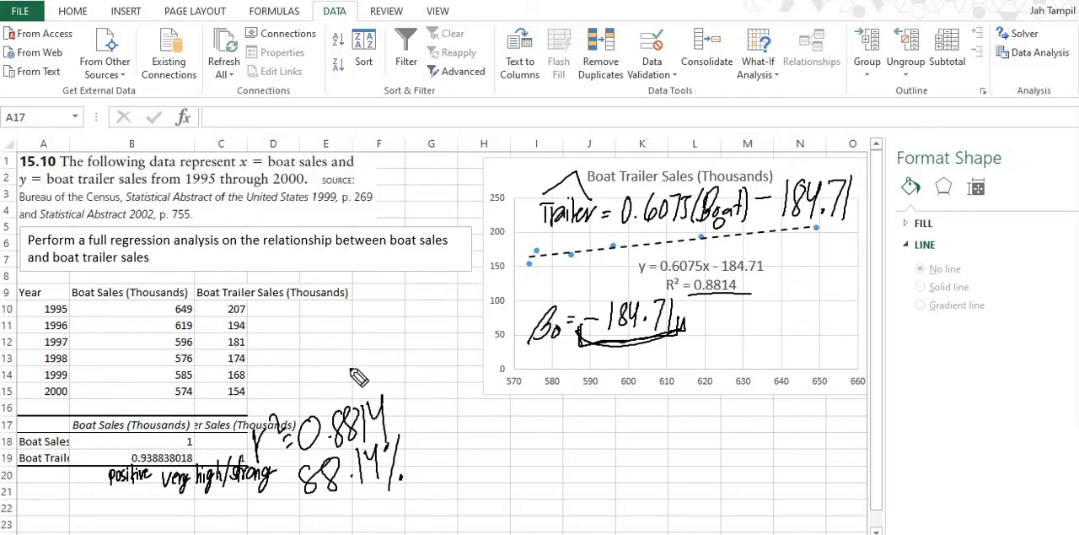
Circle the Boat Trailer Sales header, draw an arrow from it to the Boat Sales header, and underline Boat Sales
mouse_move(253, 268)
mouse_down()
mouse_move(279, 314)
mouse_move(346, 263)
mouse_move(140, 292)
mouse_up()
drag(145, 278, 160, 287)
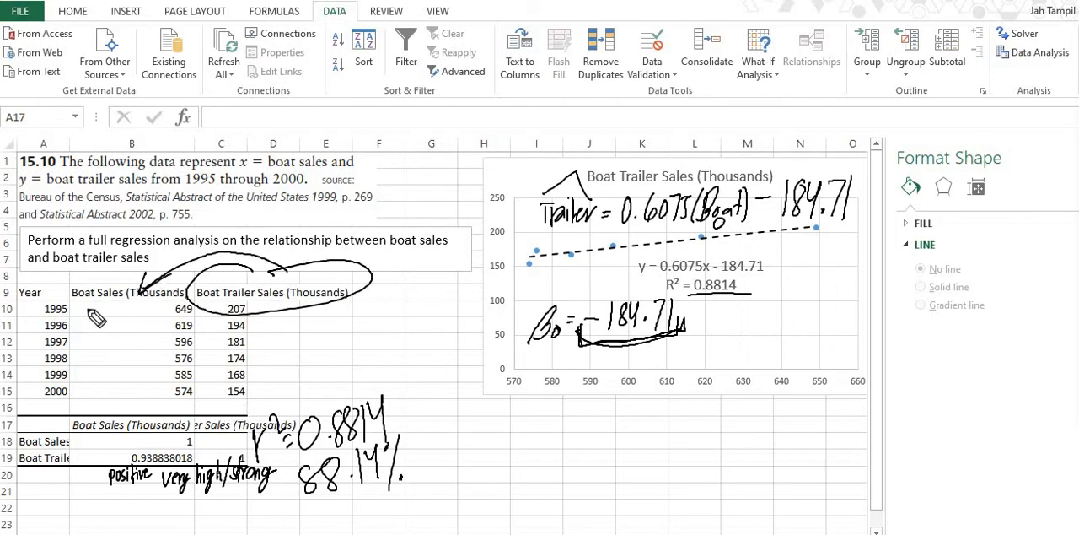
drag(78, 309, 202, 302)
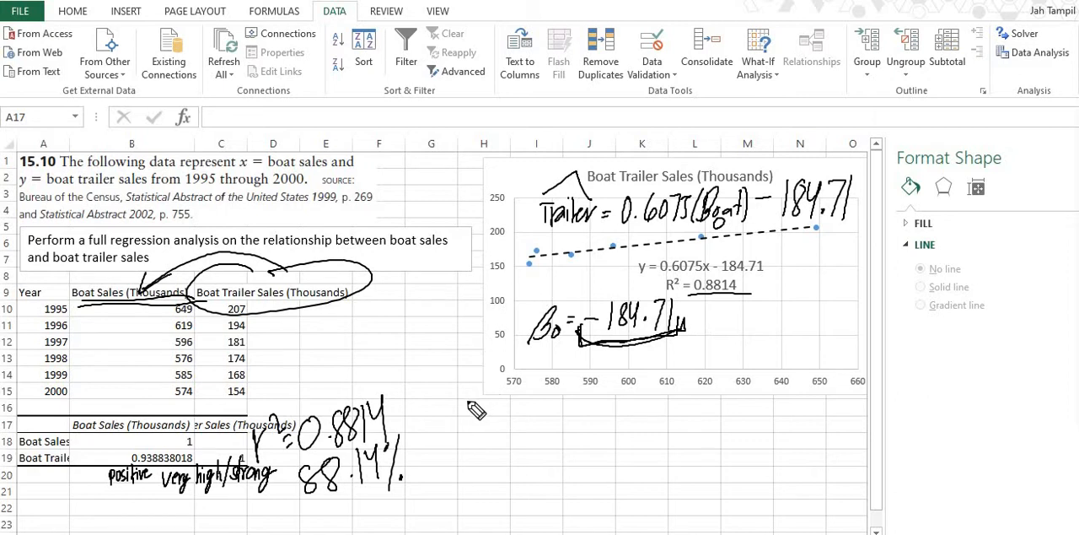
Handwrite the heading "Step 1:" below the chart with the null hypothesis "H0: β1 = 0" under it
mouse_move(471, 416)
mouse_down()
mouse_move(503, 410)
mouse_move(511, 421)
mouse_move(548, 404)
mouse_up()
click(542, 398)
click(542, 408)
drag(516, 446, 496, 457)
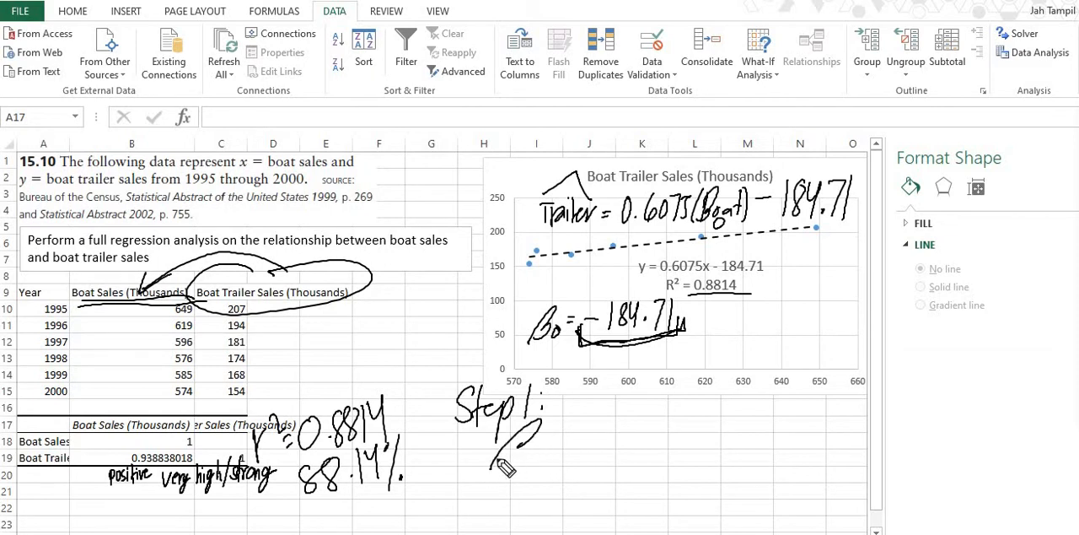
mouse_move(452, 433)
mouse_down()
mouse_move(446, 472)
mouse_move(459, 463)
mouse_up()
drag(452, 454, 465, 446)
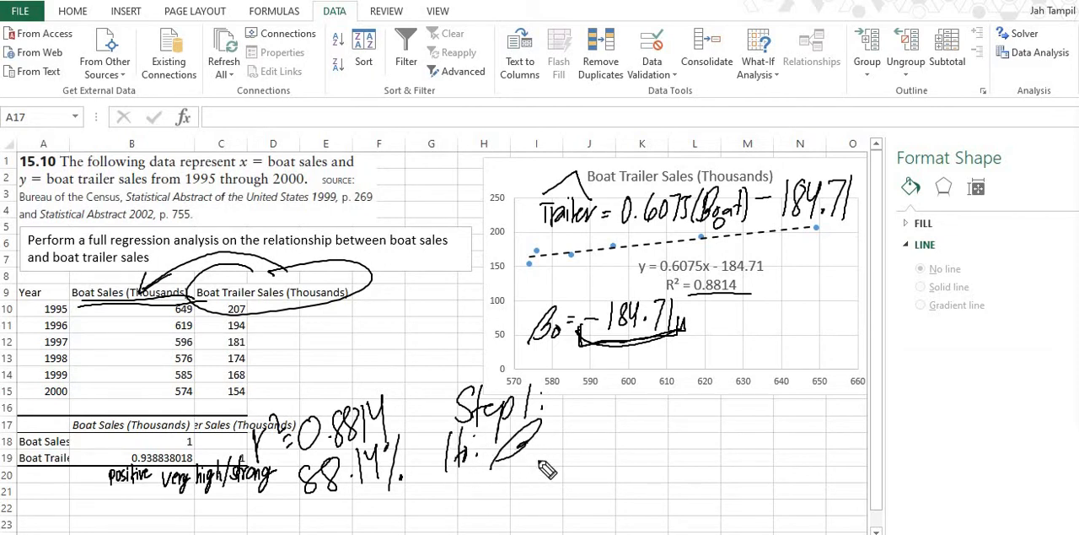
mouse_move(531, 456)
mouse_down()
mouse_move(529, 467)
mouse_move(569, 441)
mouse_up()
mouse_move(596, 422)
mouse_down()
mouse_move(587, 437)
mouse_move(598, 422)
mouse_up()
Handwrite the alternative hypothesis "Ha: β1 ≠ 0" under the null hypothesis
drag(452, 481, 450, 512)
drag(465, 477, 463, 513)
drag(456, 499, 469, 495)
mouse_move(481, 492)
mouse_down()
mouse_move(483, 504)
mouse_move(543, 518)
mouse_up()
click(495, 493)
click(494, 506)
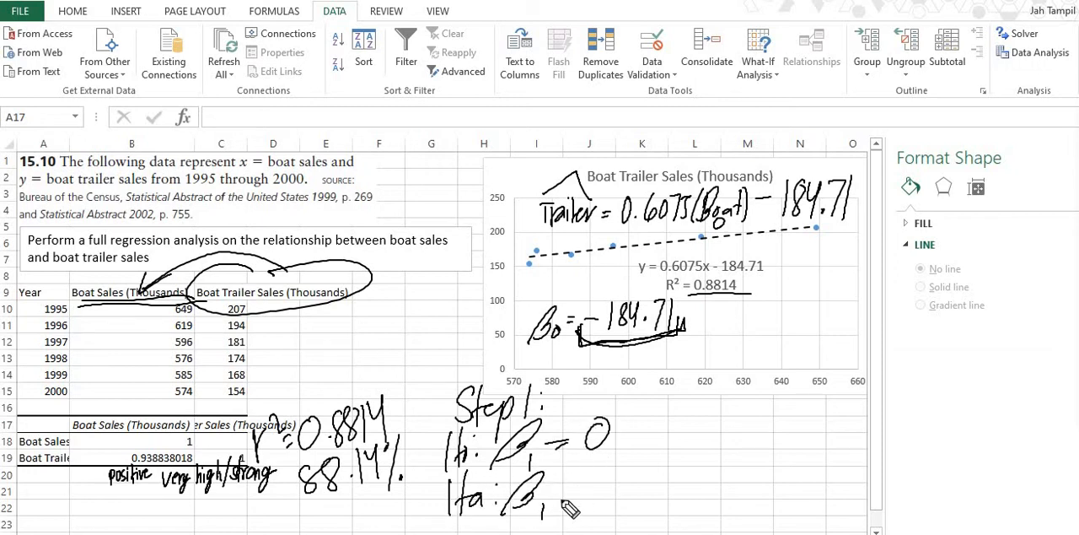
drag(559, 488, 570, 487)
mouse_move(559, 499)
mouse_down()
mouse_move(569, 497)
mouse_move(562, 506)
mouse_up()
drag(593, 482, 576, 486)
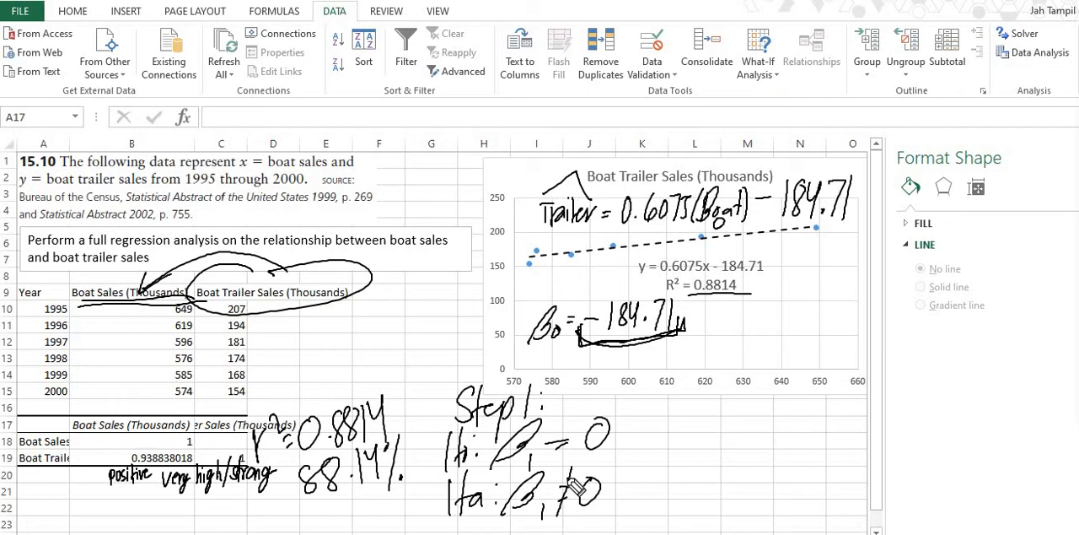
Start a Regression analysis from the data analysis tools with Y range C9:C15 and X range B9:B15
click(1035, 54)
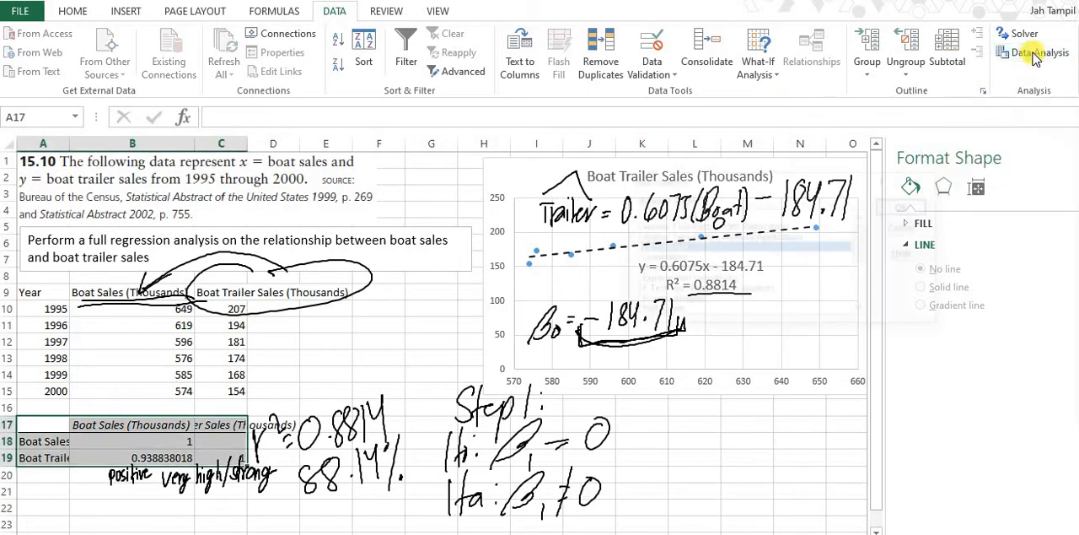
scroll(675, 266, down, 3)
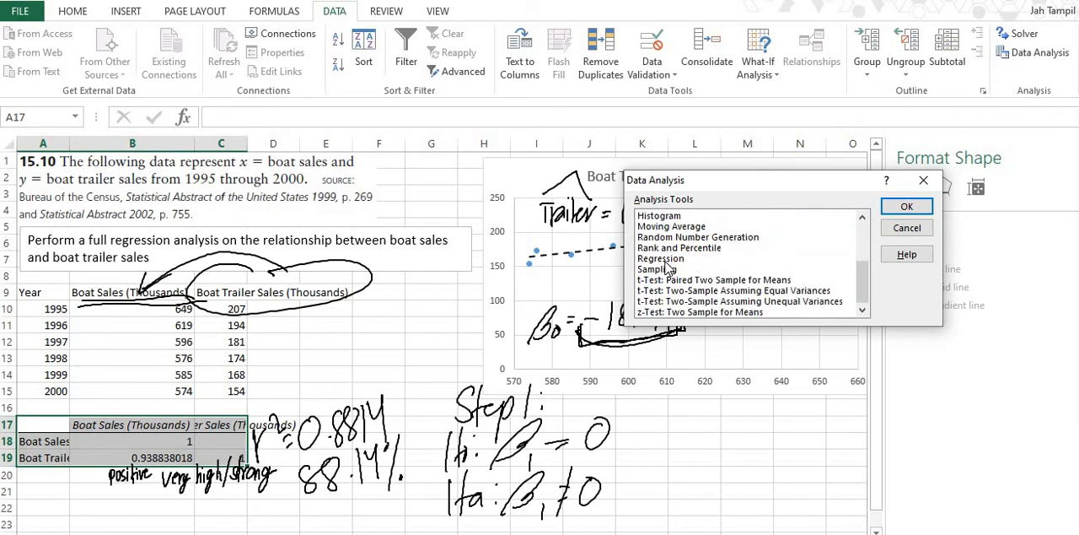
click(660, 258)
click(907, 206)
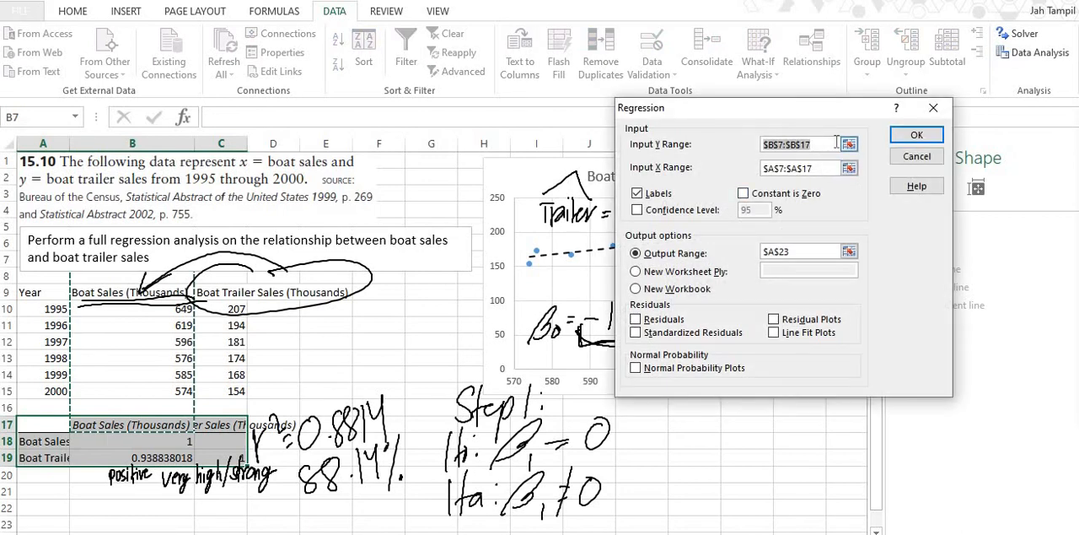
click(849, 144)
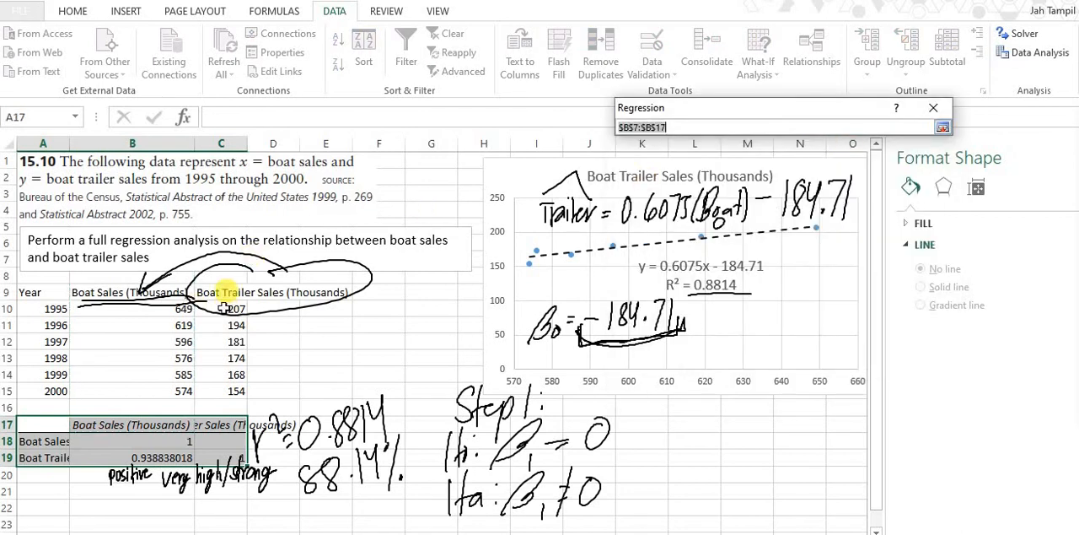
drag(222, 293, 221, 391)
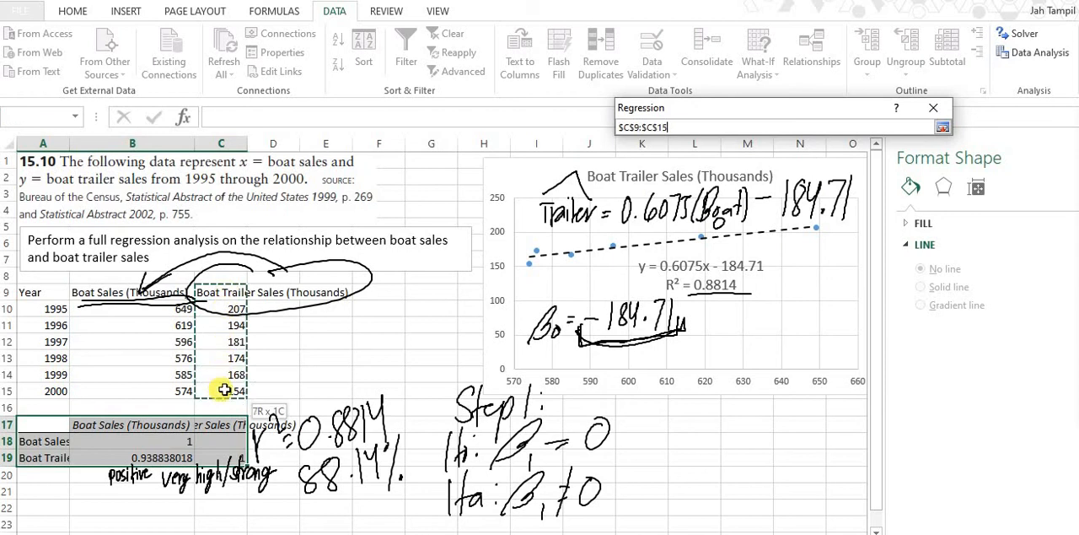
click(942, 127)
click(849, 168)
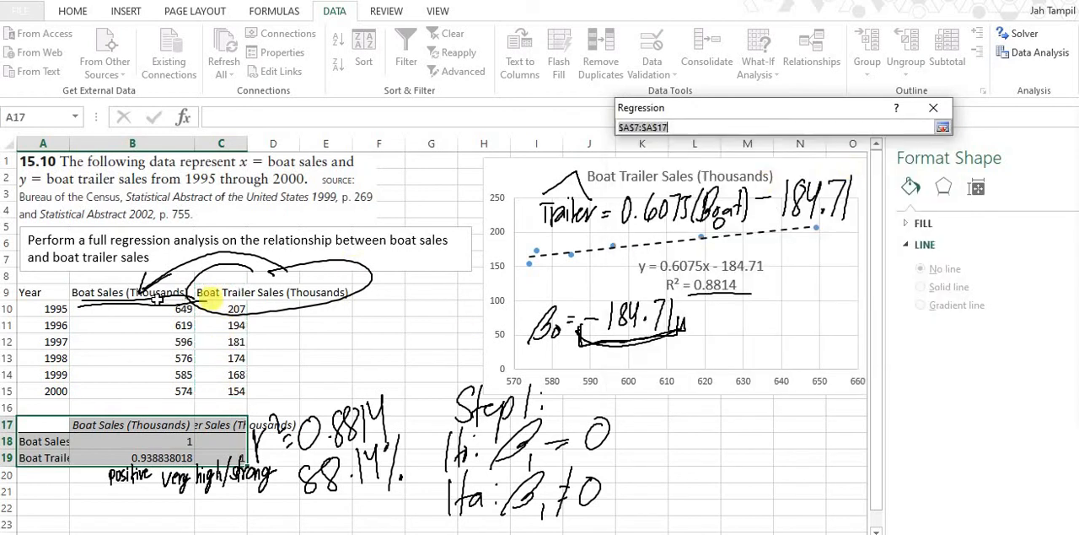
drag(134, 295, 140, 390)
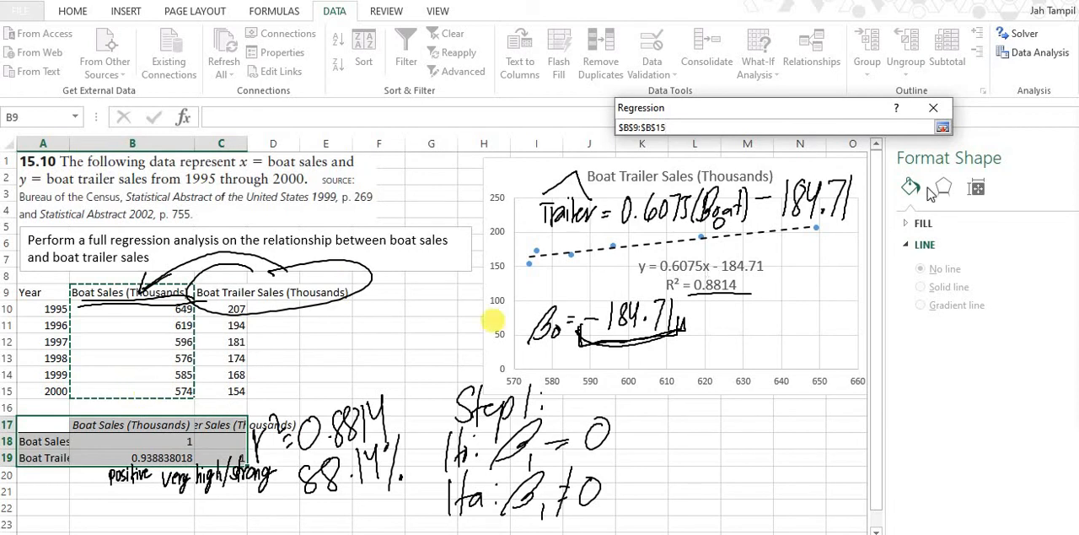
click(941, 127)
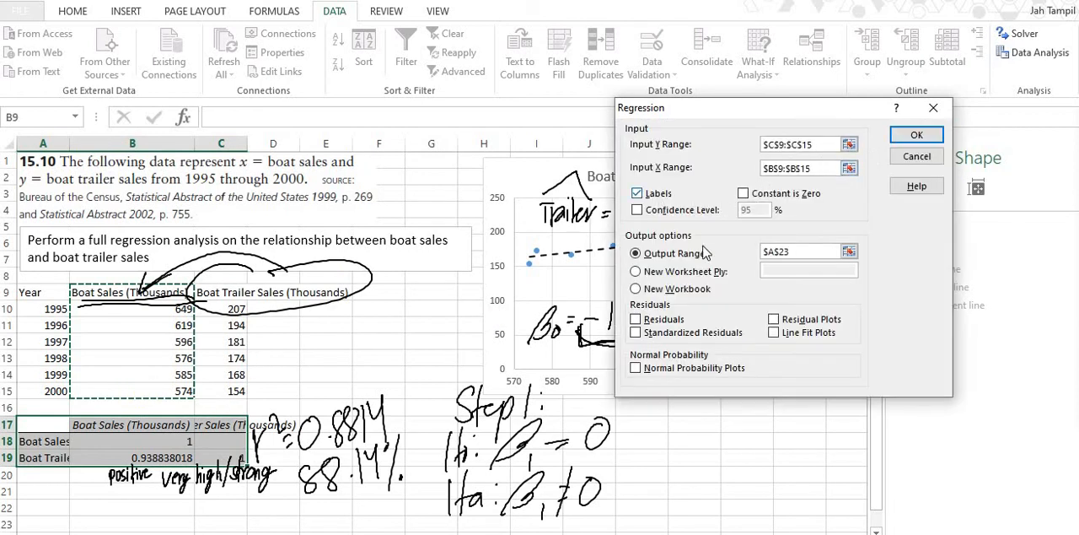
Set the regression's output range to A22 and generate the summary output
click(849, 252)
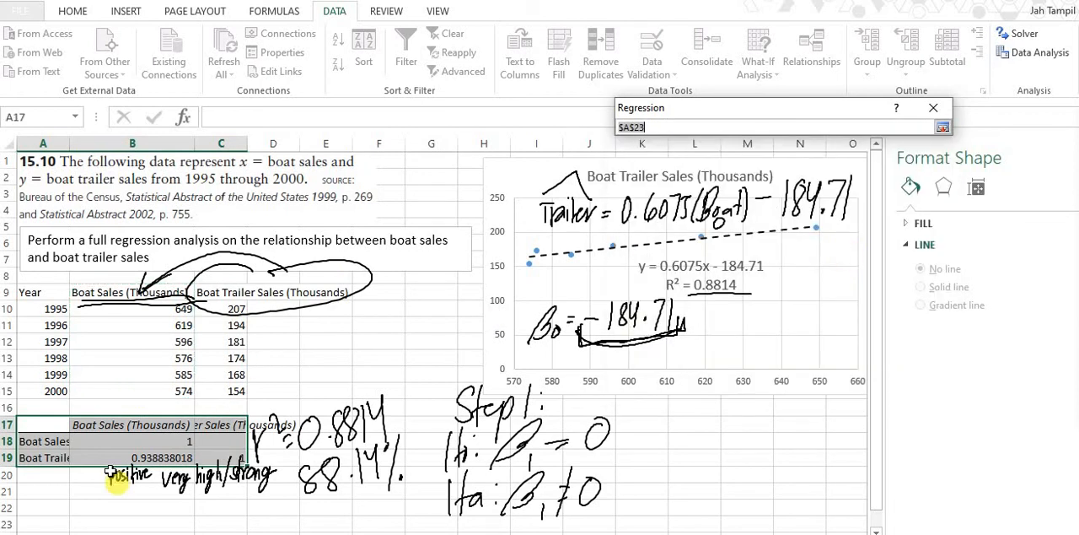
click(48, 506)
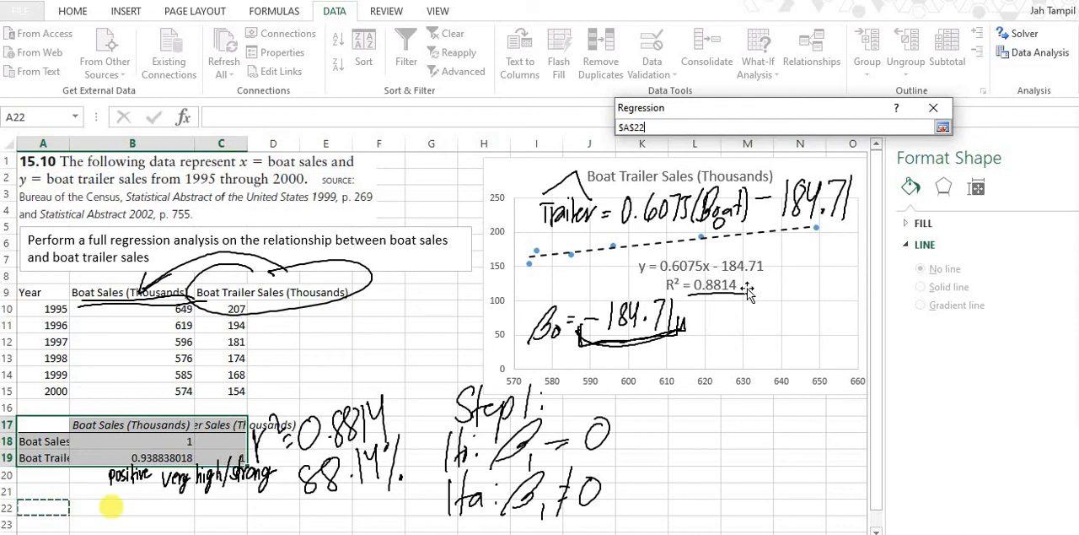
click(942, 128)
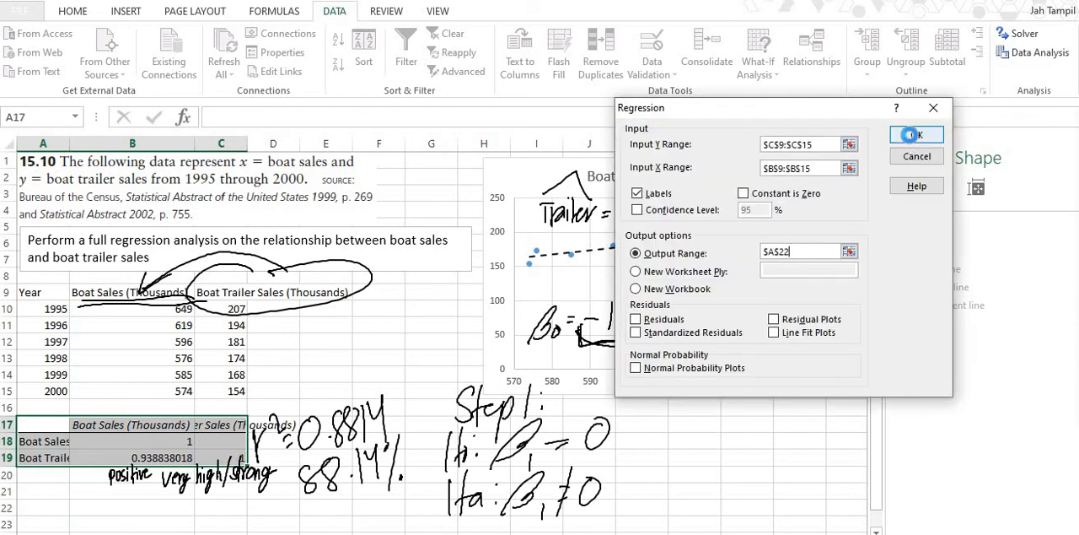
click(911, 135)
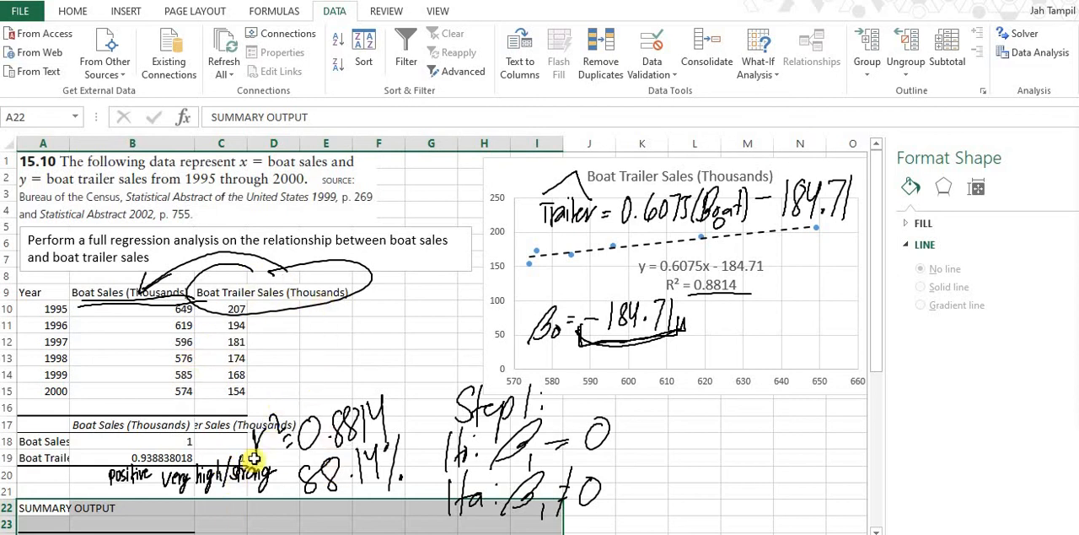
Handwrite the heading "Steps 2 and 3:" over the regression statistics and the heading "Step 4:" beside the ANOVA table
scroll(295, 282, down, 6)
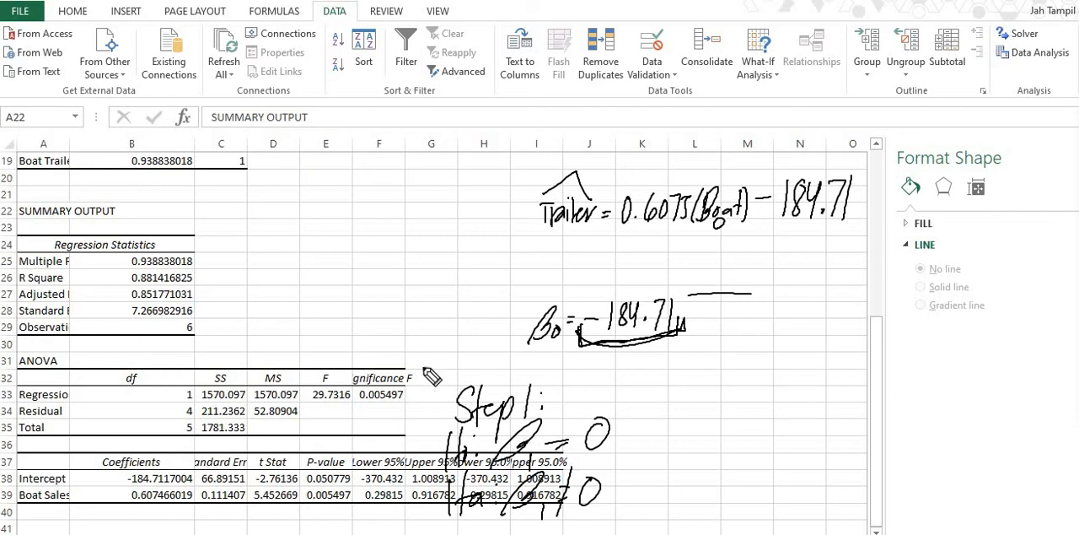
mouse_move(163, 197)
mouse_down()
mouse_move(147, 209)
mouse_move(165, 196)
mouse_move(171, 246)
mouse_move(195, 207)
mouse_move(217, 219)
mouse_move(325, 207)
mouse_up()
mouse_move(730, 347)
mouse_down()
mouse_move(726, 362)
mouse_move(745, 350)
mouse_move(761, 388)
mouse_move(812, 326)
mouse_up()
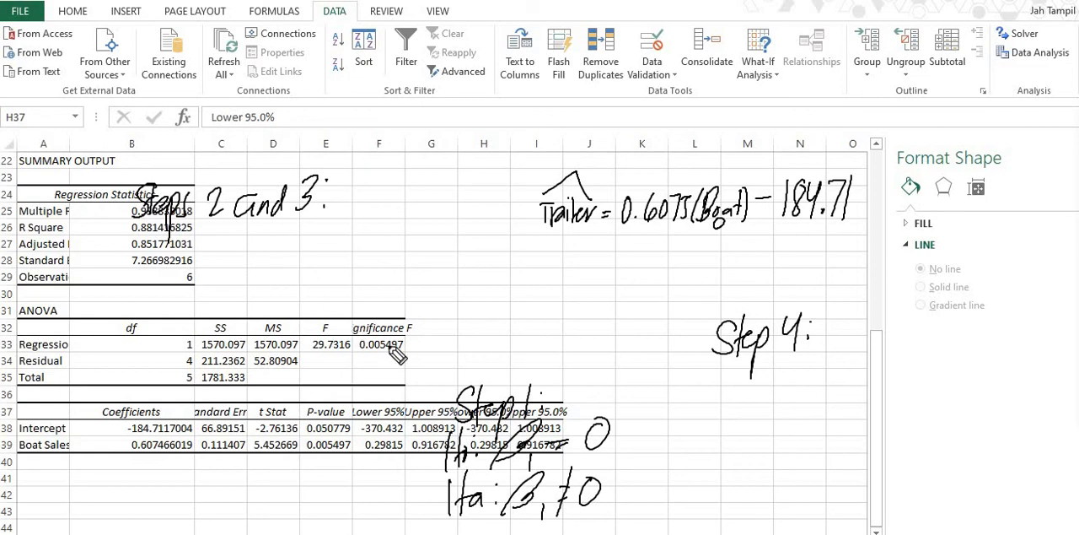
Circle the Significance F value and the Boat Sales P-value, and handwrite "p ≈ 0.01" under the "Step 4:" heading
mouse_move(405, 333)
mouse_down()
mouse_move(426, 329)
mouse_move(409, 323)
mouse_up()
mouse_move(371, 431)
mouse_down()
mouse_move(362, 435)
mouse_move(379, 431)
mouse_up()
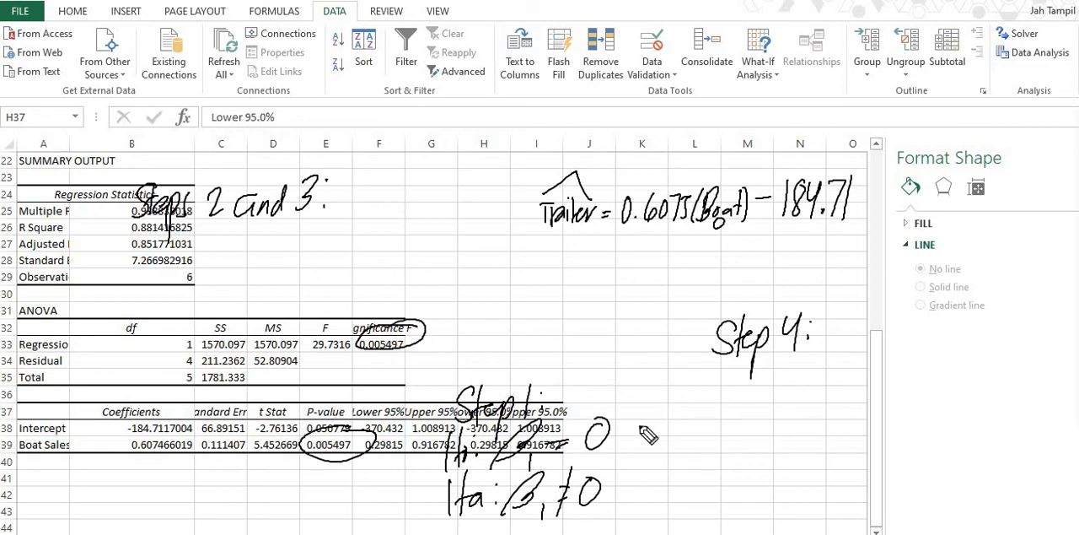
mouse_move(640, 426)
mouse_down()
mouse_move(663, 388)
mouse_move(661, 408)
mouse_move(728, 383)
mouse_up()
drag(740, 377, 740, 401)
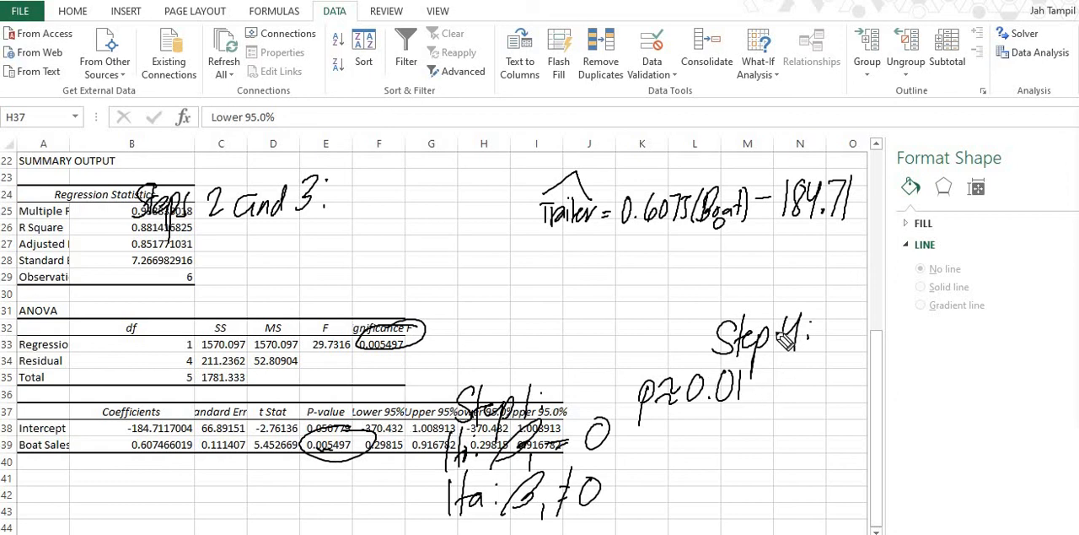
Handwrite "α = 0.05" above the "Step 4:" heading and add "< 0.05" after the approximate p-value
mouse_move(753, 263)
mouse_down()
mouse_move(763, 276)
mouse_move(796, 263)
mouse_move(840, 272)
mouse_up()
drag(844, 249, 860, 248)
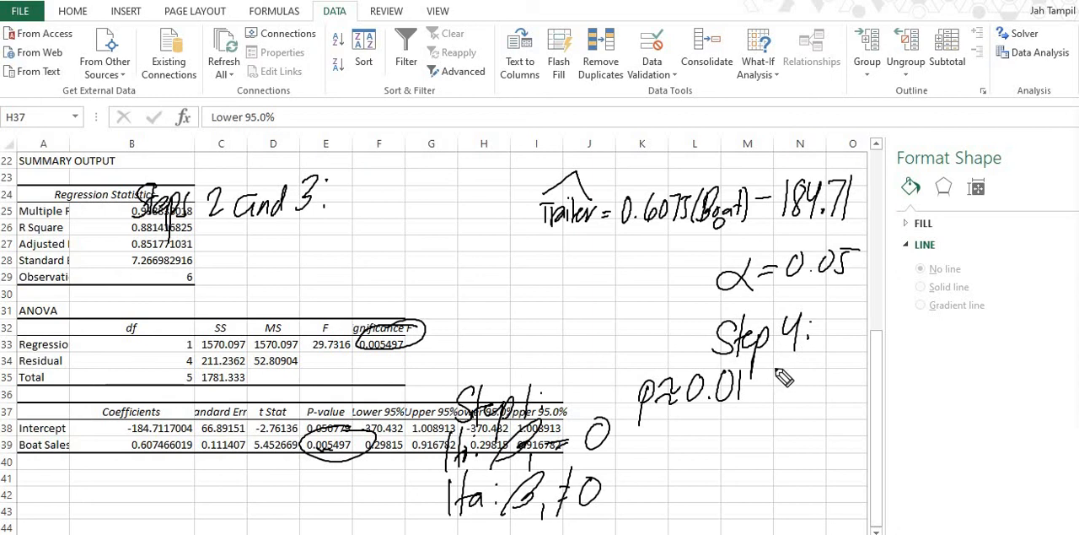
mouse_move(777, 371)
mouse_down()
mouse_move(758, 388)
mouse_move(840, 383)
mouse_up()
drag(845, 356, 856, 355)
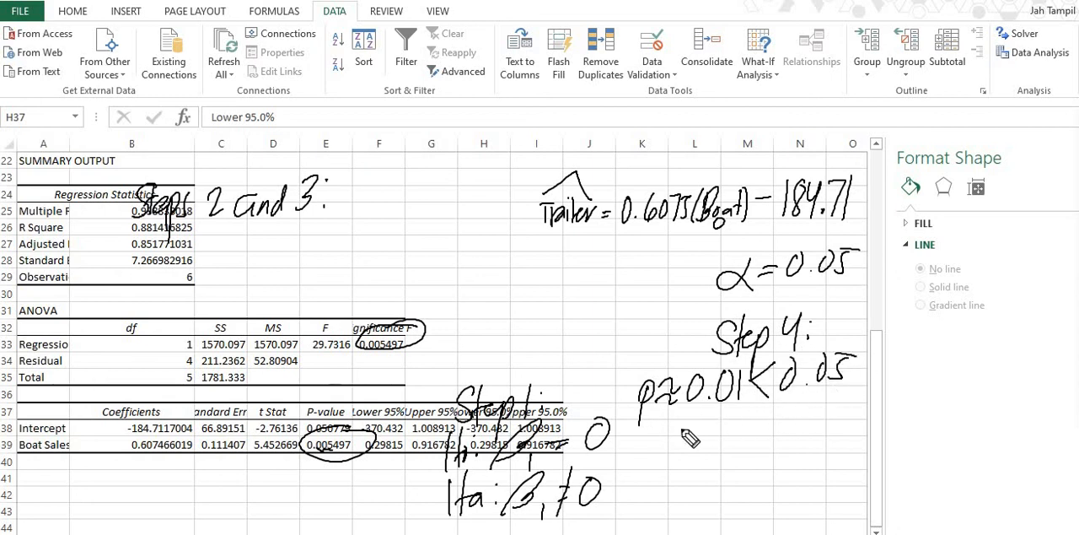
Handwrite the decision "reject H0" under the p-value comparison
mouse_move(684, 421)
mouse_down()
mouse_move(734, 435)
mouse_move(802, 411)
mouse_move(785, 435)
mouse_up()
mouse_move(807, 397)
mouse_down()
mouse_move(804, 434)
mouse_move(807, 416)
mouse_up()
drag(823, 415, 822, 416)
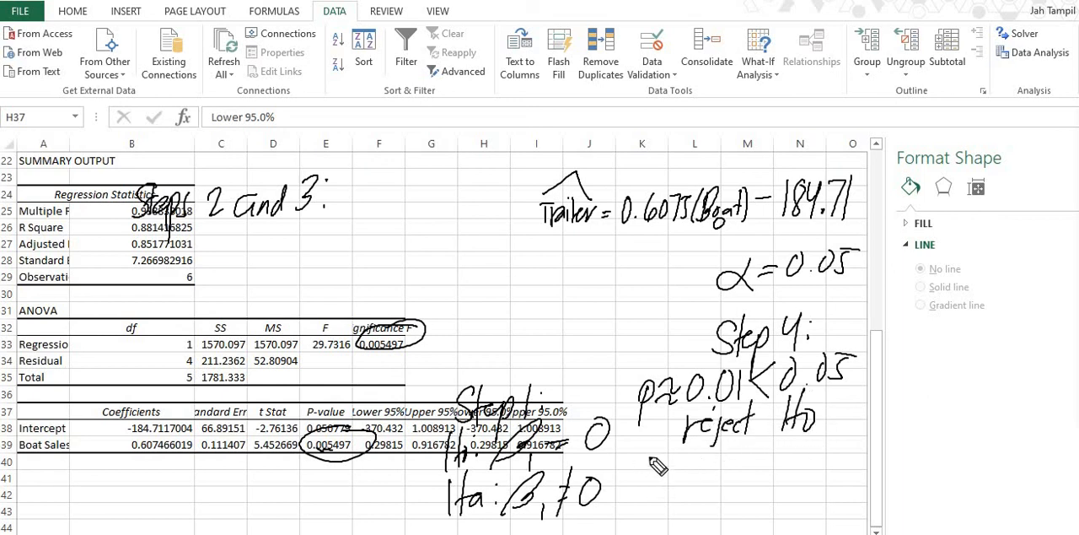
Handwrite the conclusion "∴ Significant relationship" under the decision to reject the null hypothesis
mouse_move(702, 465)
mouse_down()
mouse_move(689, 506)
mouse_move(718, 488)
mouse_move(741, 498)
mouse_move(780, 472)
mouse_move(831, 478)
mouse_move(850, 450)
mouse_move(868, 474)
mouse_move(902, 466)
mouse_up()
mouse_move(939, 461)
mouse_down()
mouse_move(957, 472)
mouse_move(972, 440)
mouse_move(983, 479)
mouse_up()
drag(978, 447, 987, 491)
drag(1012, 438, 1000, 472)
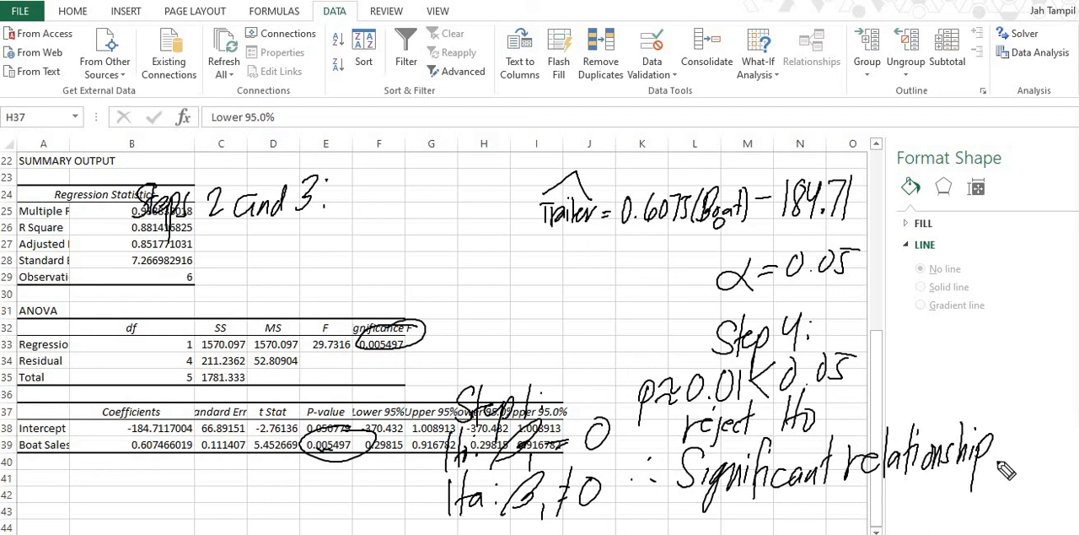